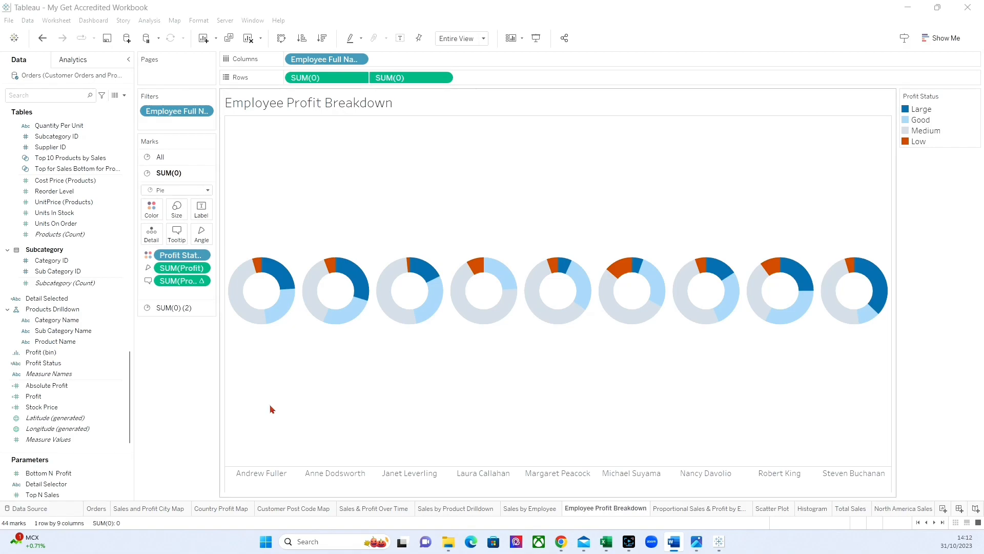
- Create a new dashboard and set its fixed width to 1200 px
{"action": "left_click", "coordinate": [959, 507]}
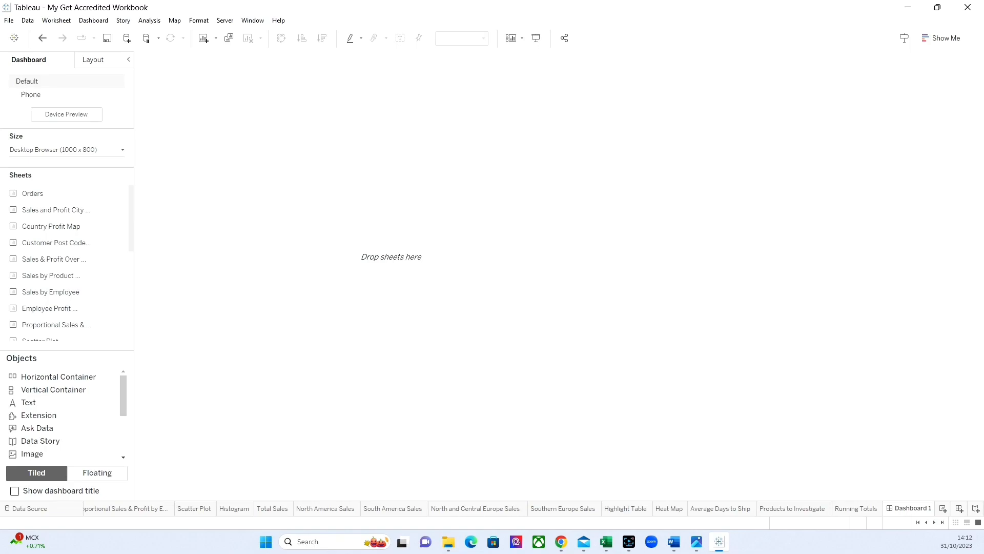
{"action": "left_click", "coordinate": [56, 151]}
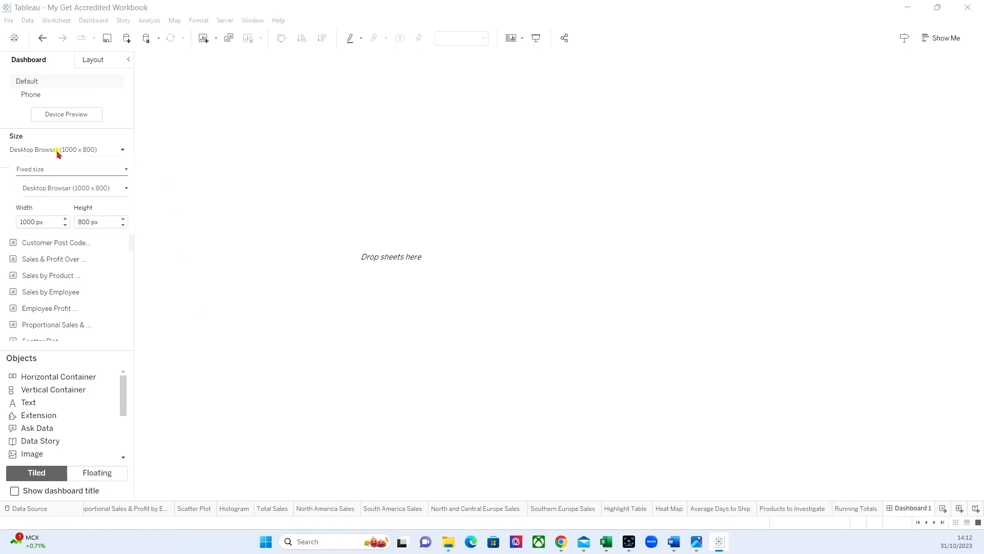
{"action": "left_click", "coordinate": [25, 221]}
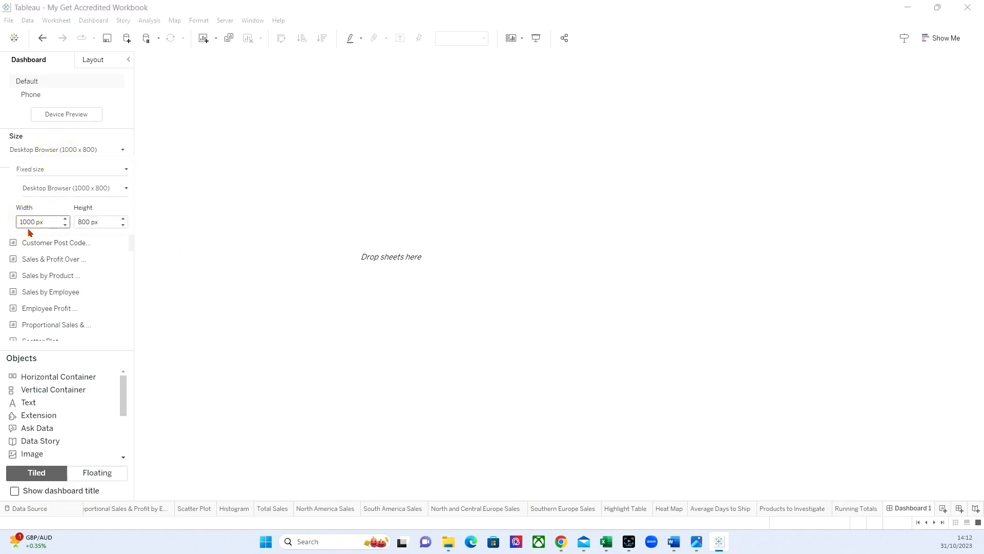
{"action": "key", "text": "Delete"}
{"action": "type", "text": "1"}
{"action": "key", "text": "Return"}
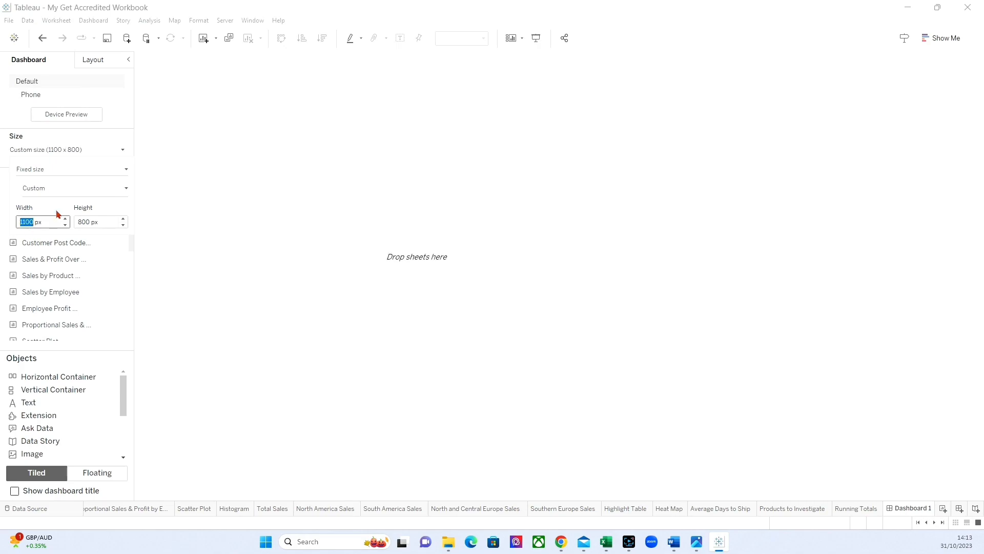
{"action": "left_click", "coordinate": [24, 220]}
{"action": "key", "text": "Delete"}
{"action": "type", "text": "2"}
{"action": "left_click", "coordinate": [293, 276]}
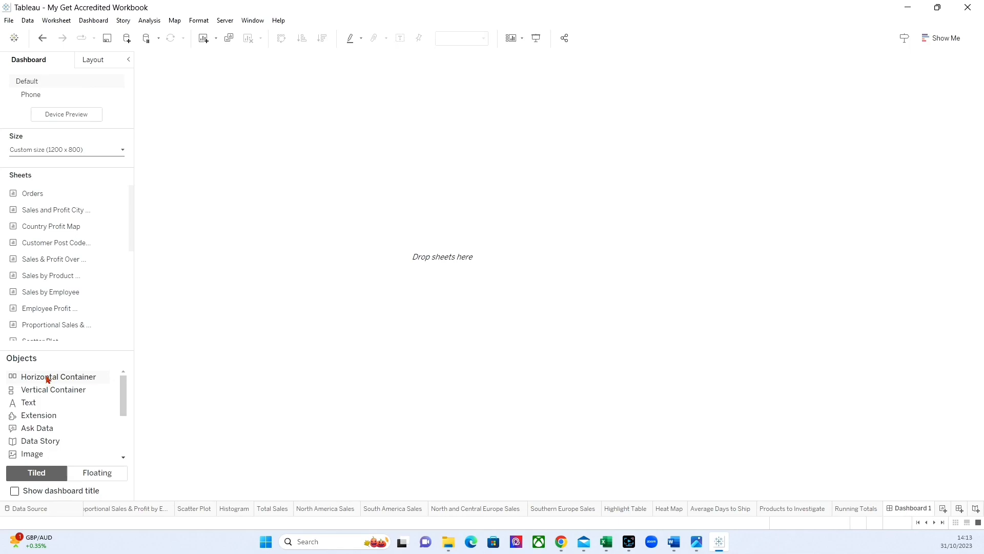
- Place a horizontal container on the dashboard and a vertical container beneath it
{"action": "left_click_drag", "start_coordinate": [39, 375], "coordinate": [245, 329]}
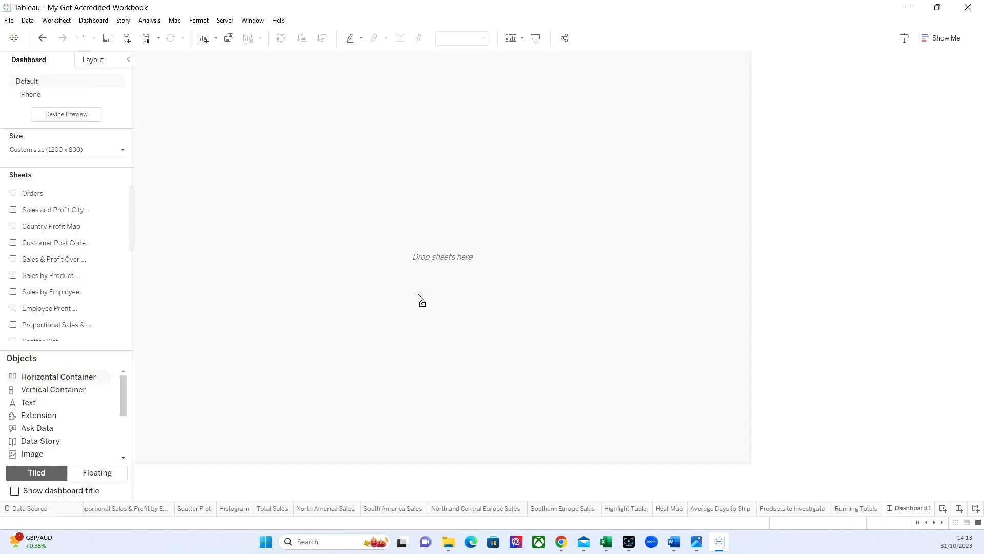
{"action": "left_click_drag", "start_coordinate": [467, 318], "coordinate": [466, 318]}
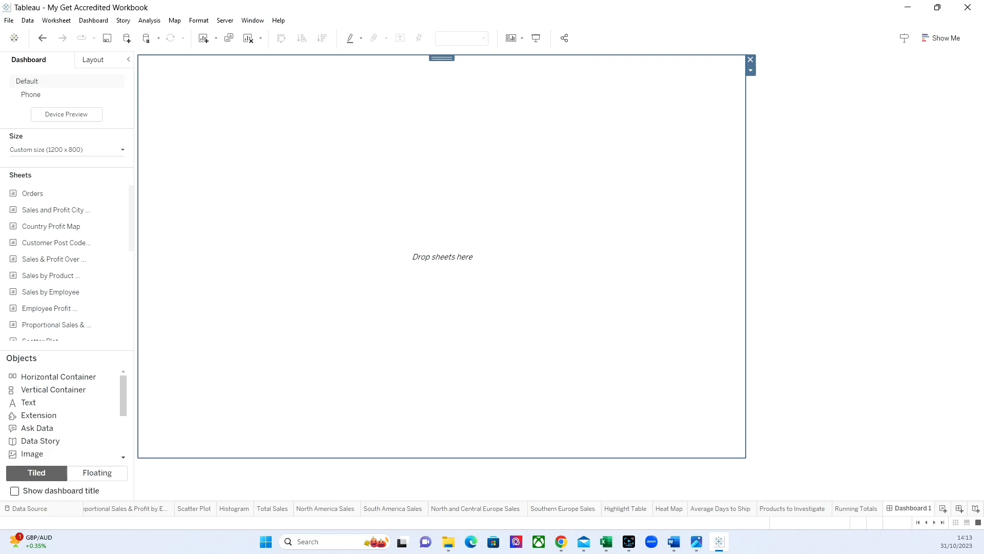
{"action": "left_click_drag", "start_coordinate": [36, 389], "coordinate": [285, 463]}
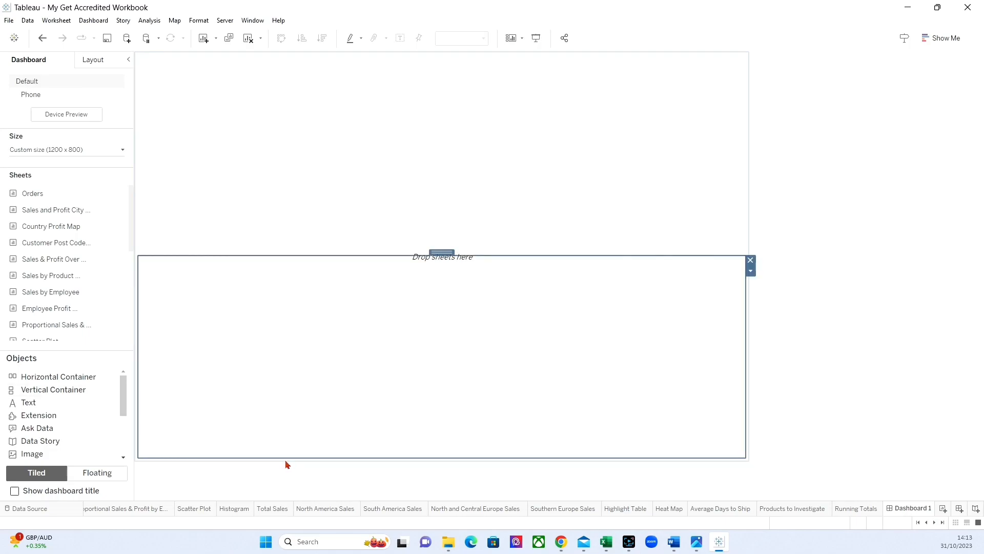
{"action": "left_click", "coordinate": [400, 147]}
{"action": "left_click", "coordinate": [414, 315]}
{"action": "left_click", "coordinate": [408, 193]}
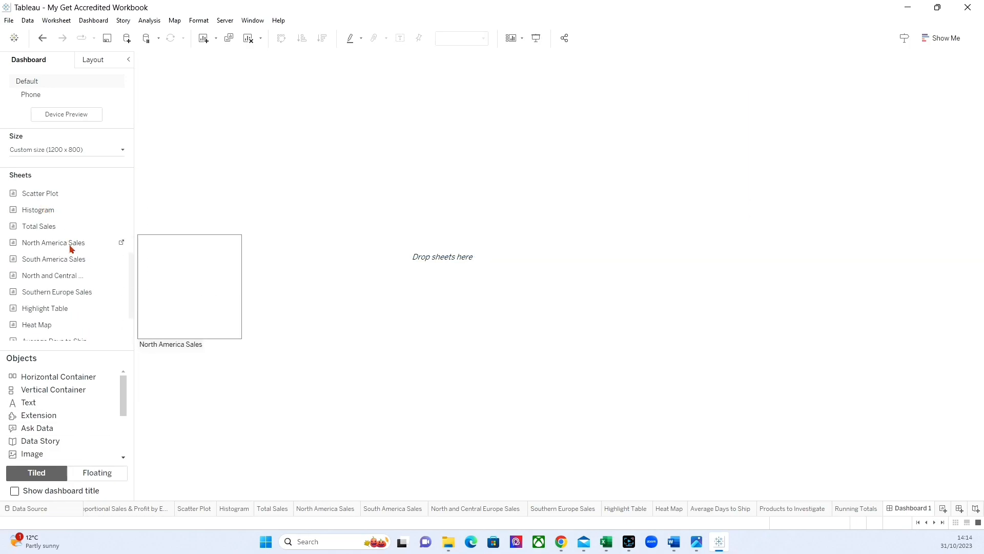
- Place the North America, South America, North and Central Europe and Southern Europe Sales sheets side by side in the horizontal container
{"action": "left_click_drag", "start_coordinate": [55, 244], "coordinate": [270, 164]}
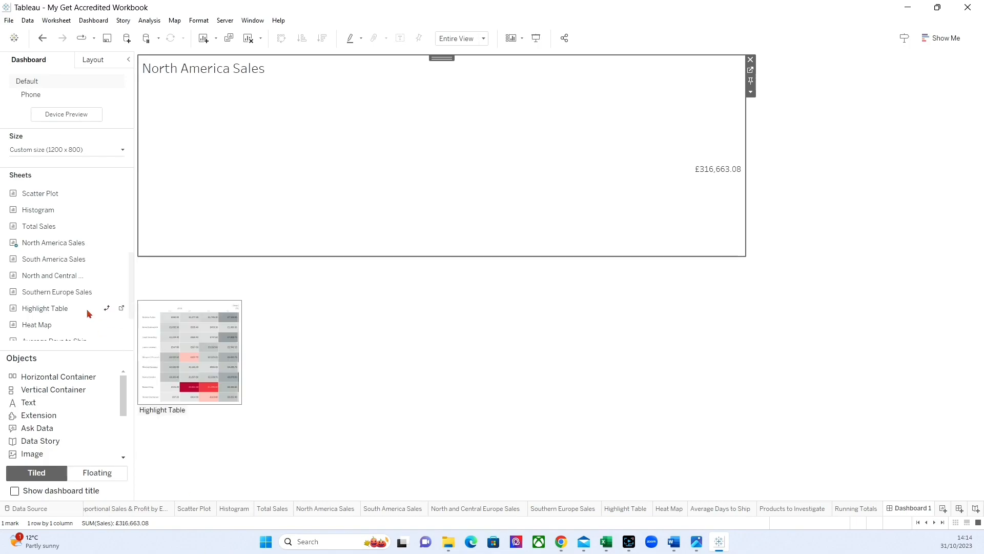
{"action": "left_click_drag", "start_coordinate": [54, 259], "coordinate": [561, 115]}
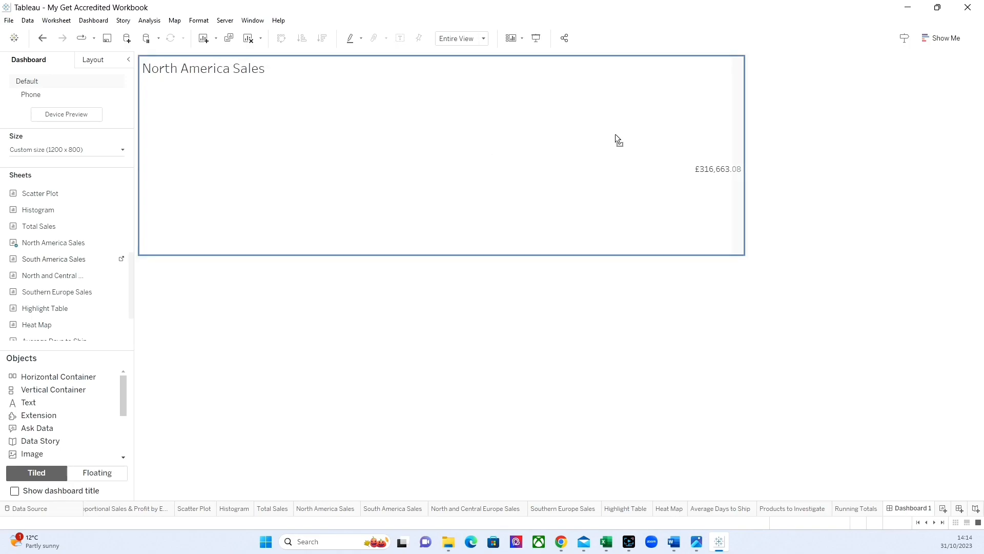
{"action": "left_click_drag", "start_coordinate": [638, 133], "coordinate": [638, 133]}
{"action": "left_click_drag", "start_coordinate": [637, 128], "coordinate": [637, 132]}
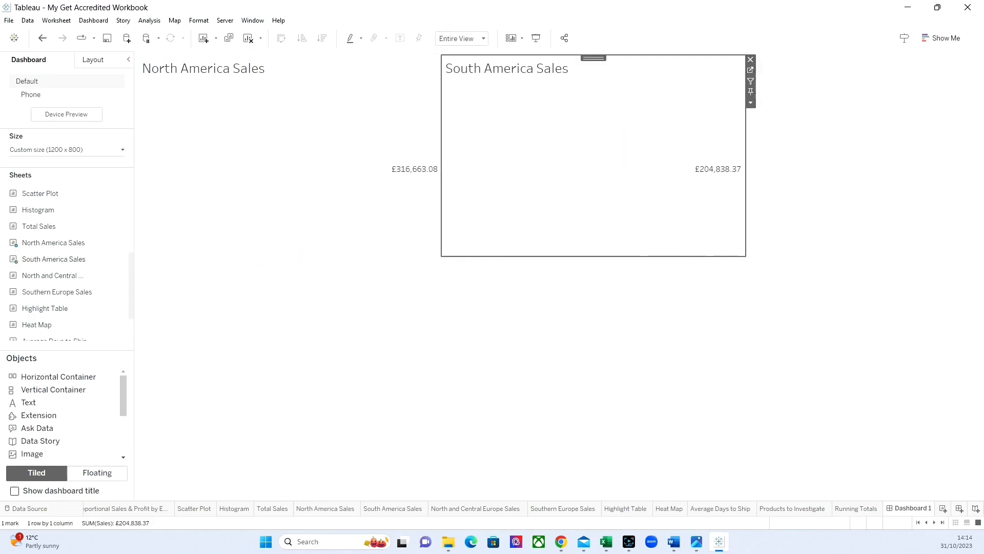
{"action": "left_click_drag", "start_coordinate": [63, 276], "coordinate": [694, 222]}
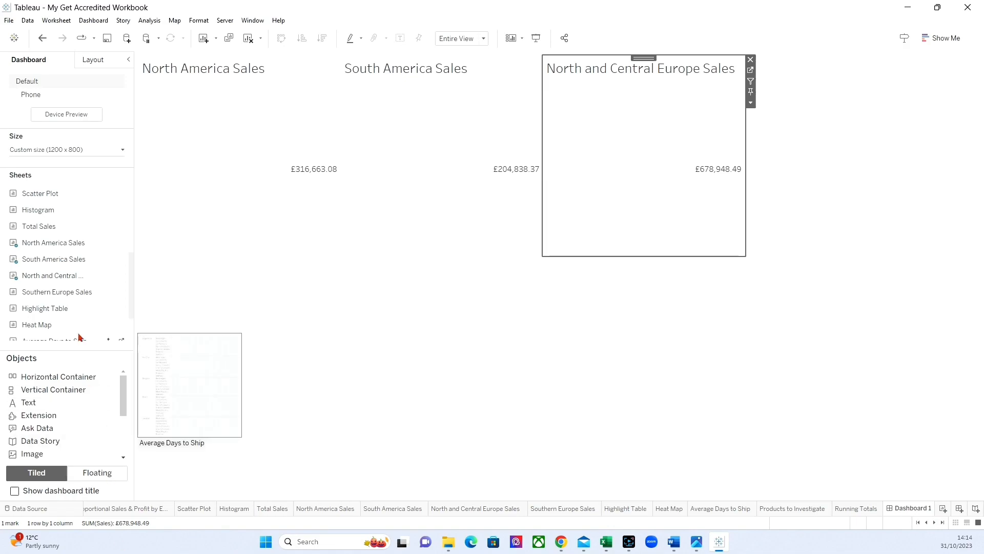
{"action": "left_click_drag", "start_coordinate": [66, 292], "coordinate": [682, 230]}
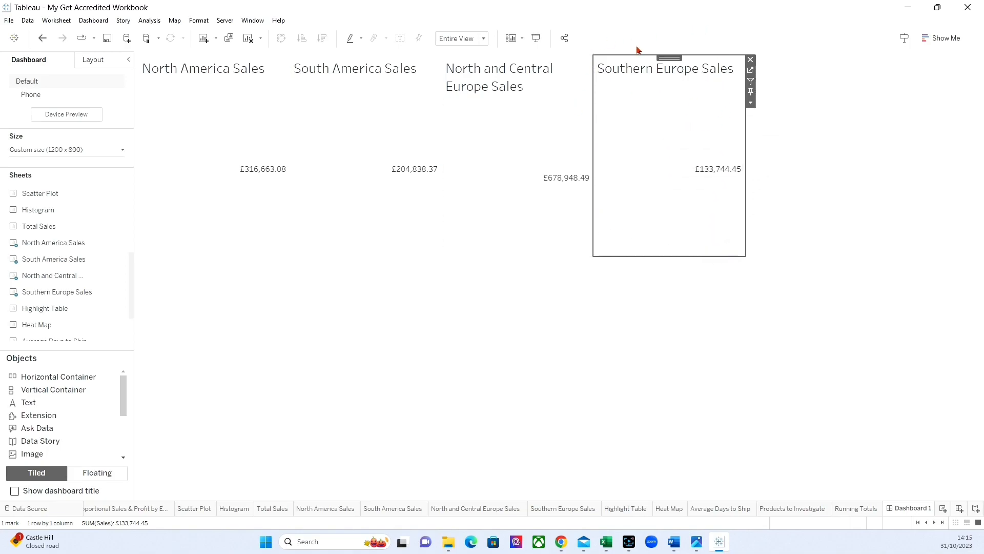
- Select the horizontal container holding the regional sales sheets and place the Total Sales sheet at the end of its row
{"action": "left_click", "coordinate": [669, 59]}
{"action": "double_click", "coordinate": [669, 58]}
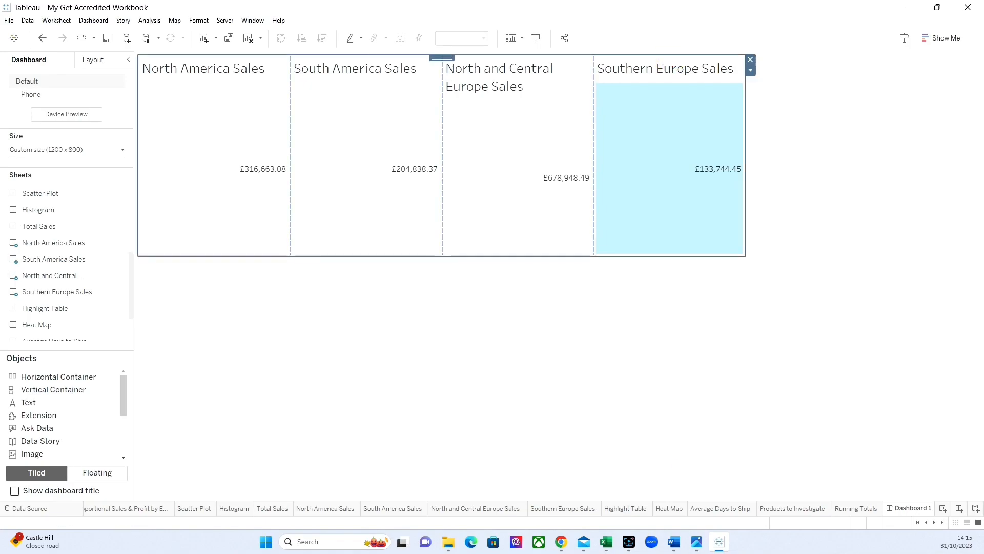
{"action": "left_click", "coordinate": [751, 70]}
{"action": "left_click", "coordinate": [814, 94]}
{"action": "scroll", "coordinate": [43, 305], "scroll_direction": "down", "scroll_amount": 2}
{"action": "mouse_move", "coordinate": [45, 300]}
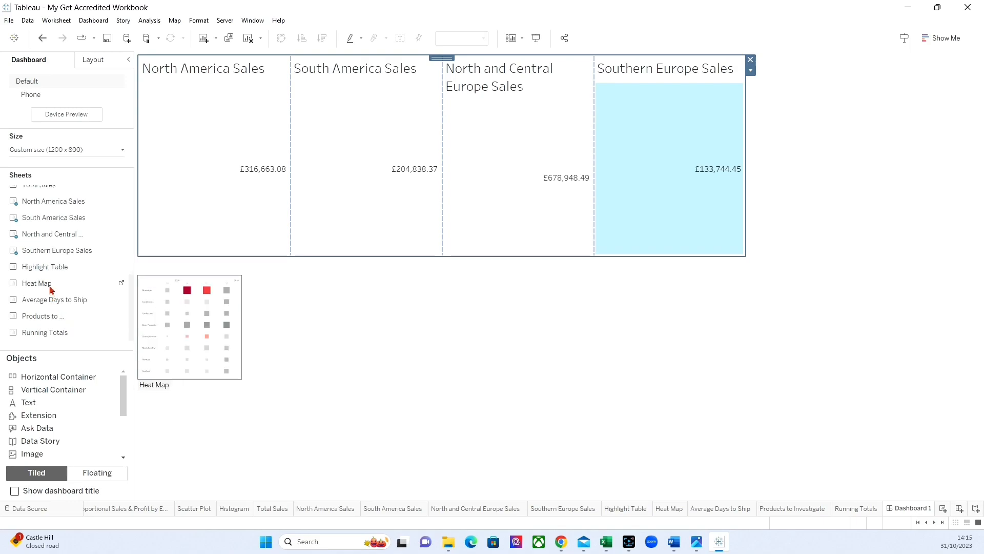
{"action": "scroll", "coordinate": [49, 291], "scroll_direction": "up", "scroll_amount": 2}
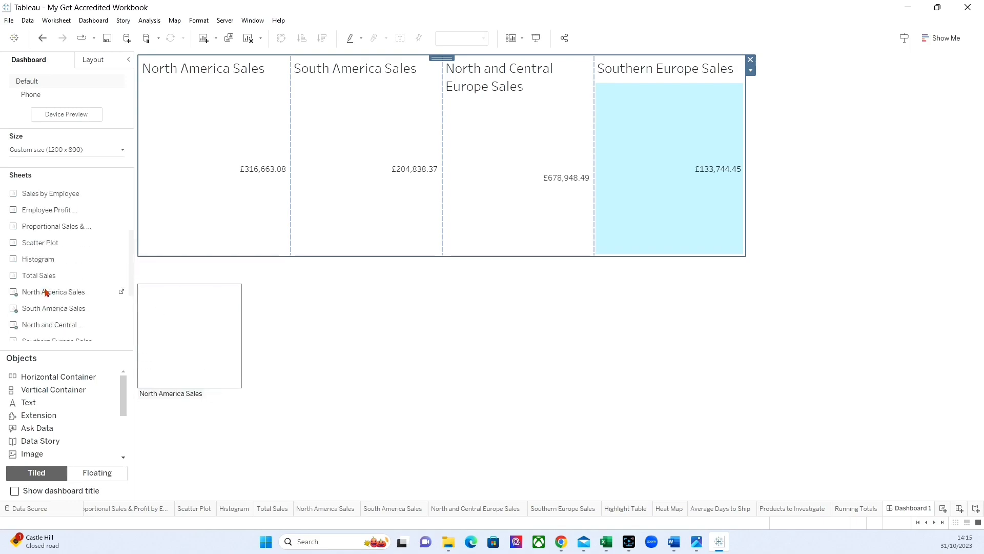
{"action": "left_click_drag", "start_coordinate": [46, 274], "coordinate": [704, 232]}
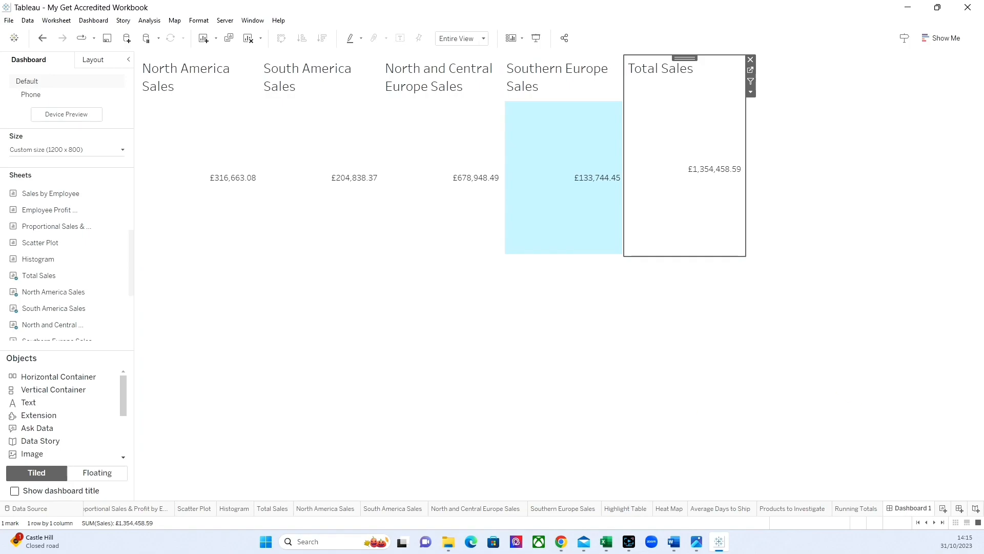
- Shorten the row of sales sheets and place the Country Profit Map sheet in the container beneath it
{"action": "double_click", "coordinate": [685, 58]}
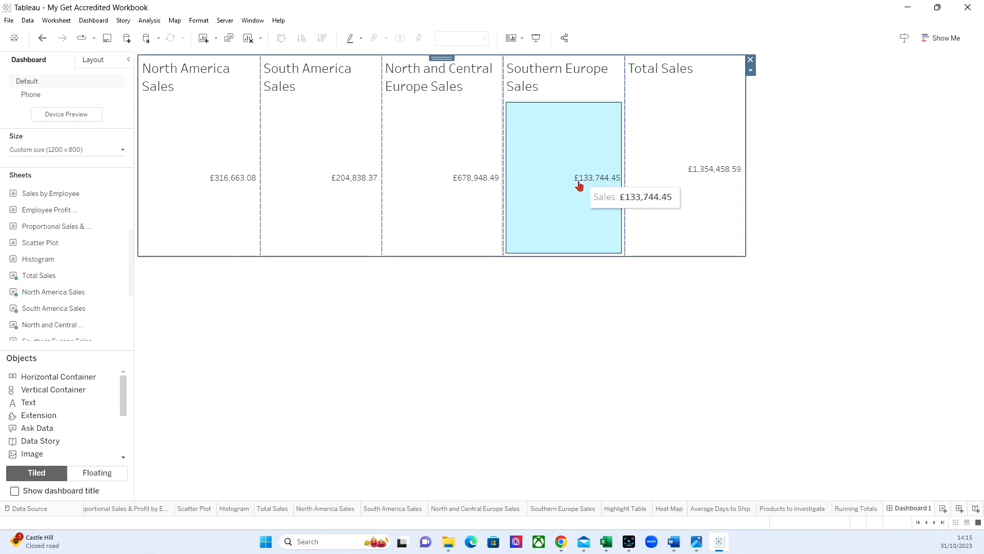
{"action": "left_click_drag", "start_coordinate": [457, 255], "coordinate": [464, 138]}
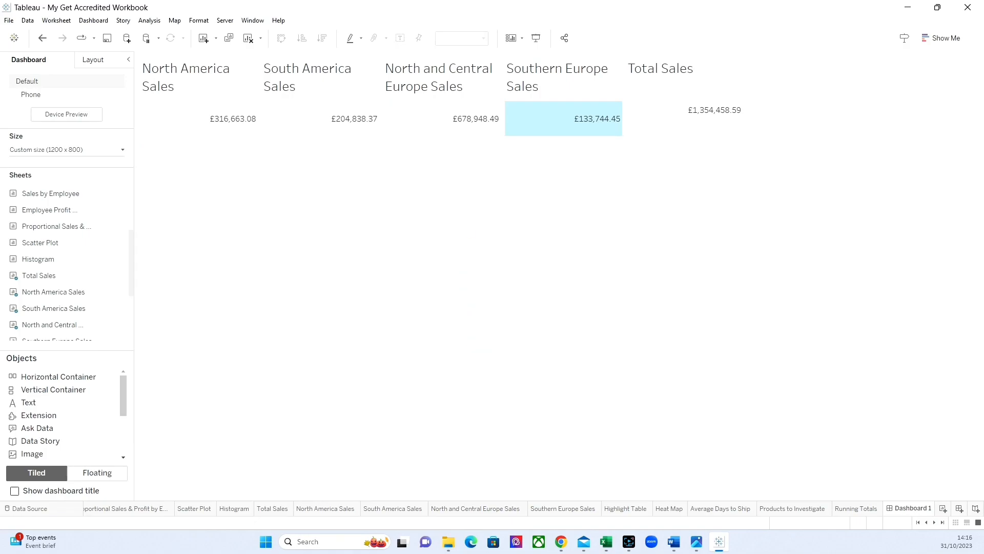
{"action": "scroll", "coordinate": [60, 300], "scroll_direction": "up", "scroll_amount": 3}
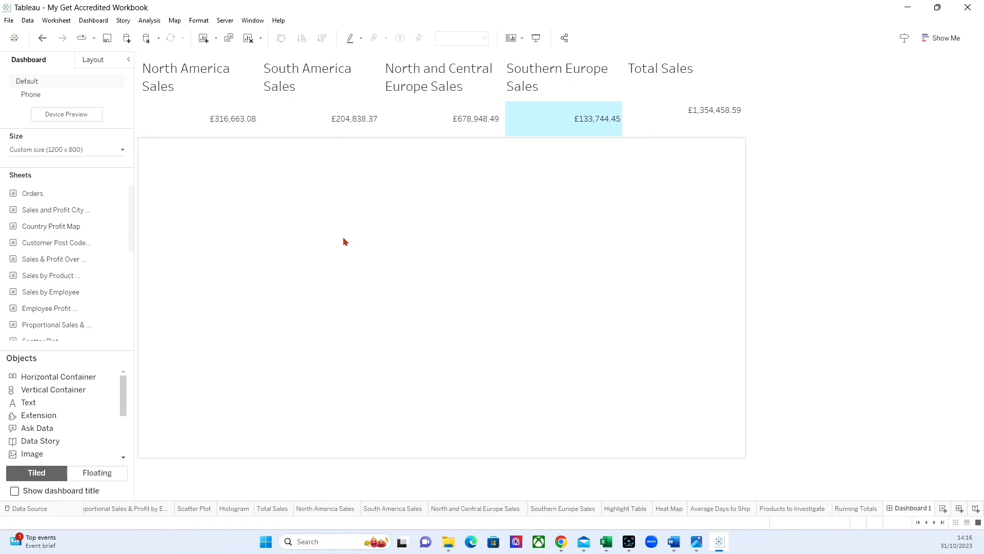
{"action": "left_click_drag", "start_coordinate": [35, 226], "coordinate": [204, 266]}
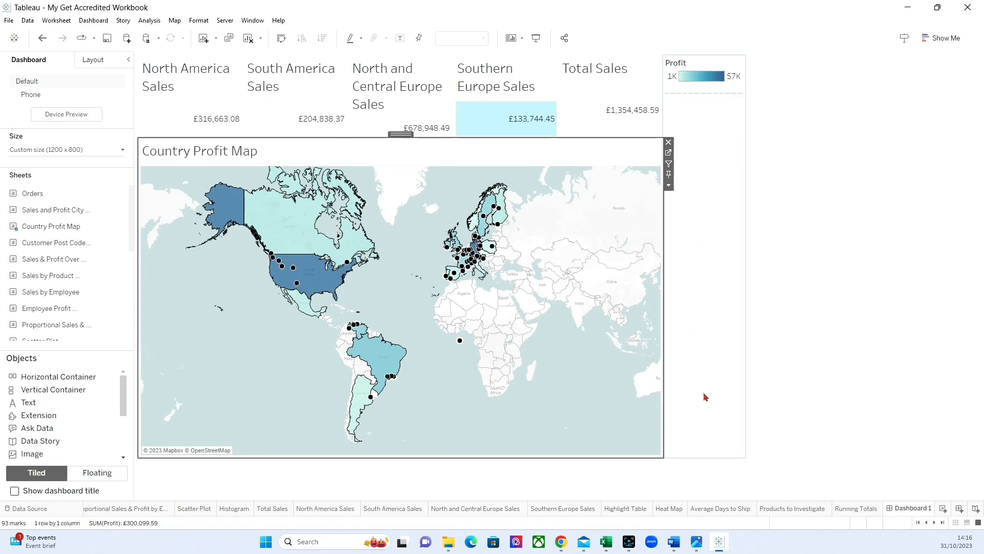
{"action": "left_click", "coordinate": [712, 211]}
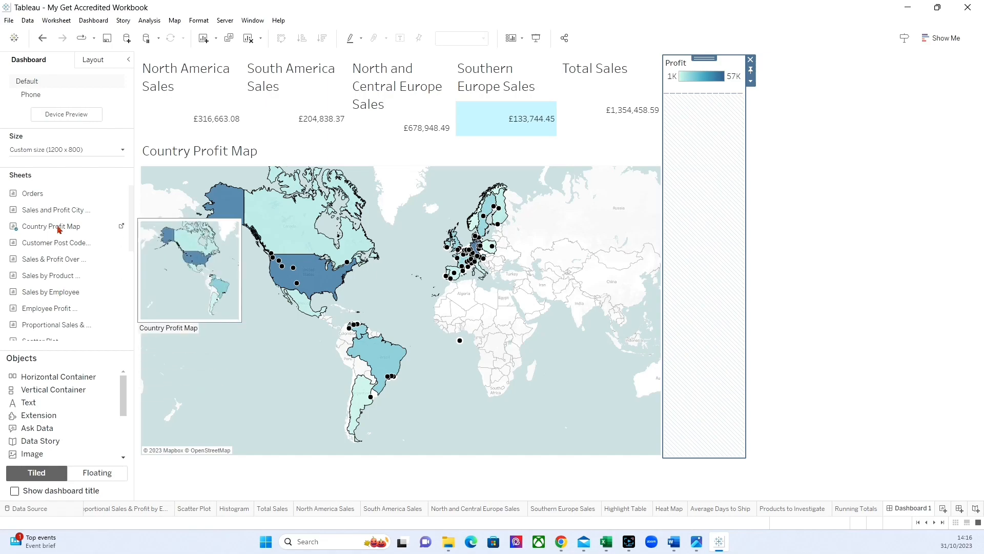
- Place the Average Days to Ship sheet beside the Country Profit Map, on its right-hand side
{"action": "scroll", "coordinate": [55, 228], "scroll_direction": "down", "scroll_amount": 3}
{"action": "scroll", "coordinate": [55, 230], "scroll_direction": "down", "scroll_amount": 3}
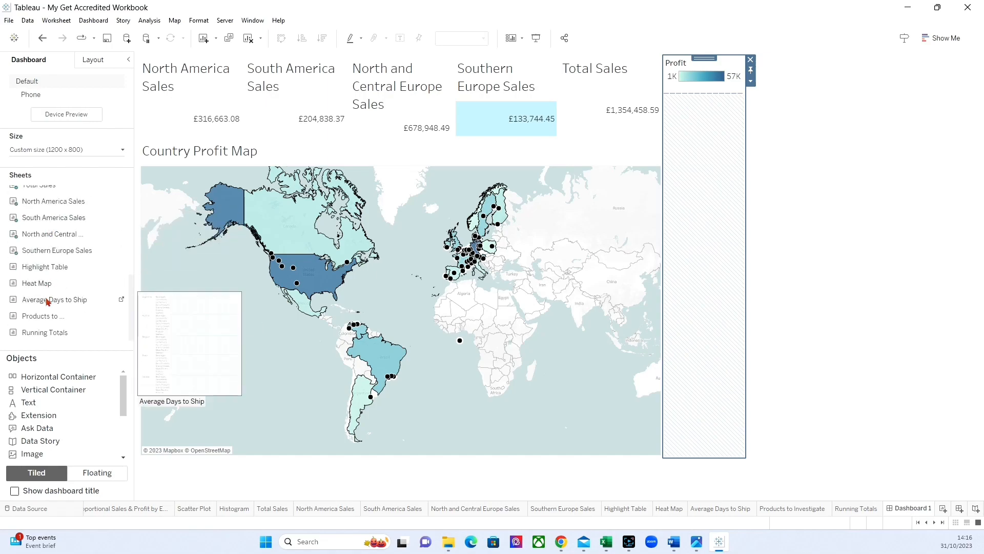
{"action": "left_click_drag", "start_coordinate": [56, 302], "coordinate": [606, 362]}
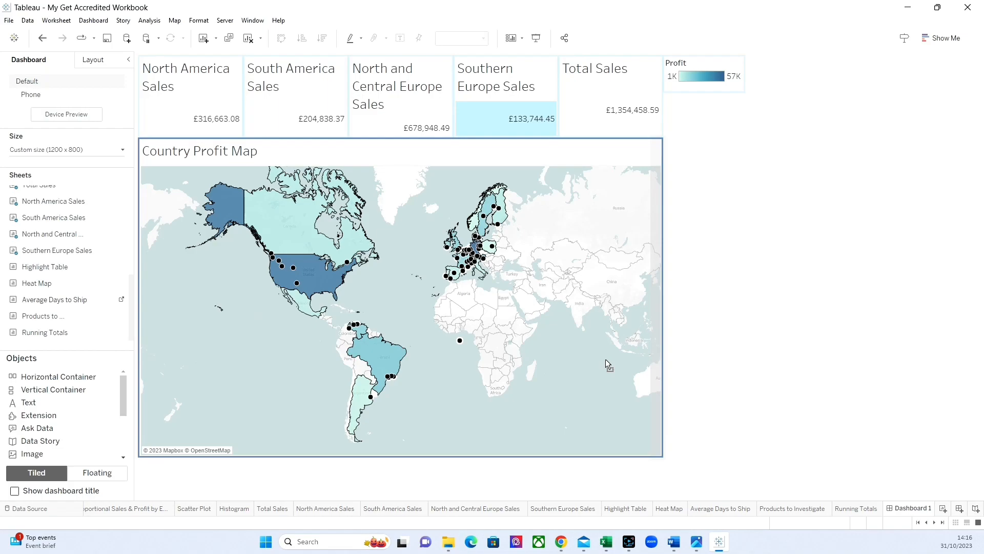
{"action": "left_click_drag", "start_coordinate": [606, 362], "coordinate": [606, 363]}
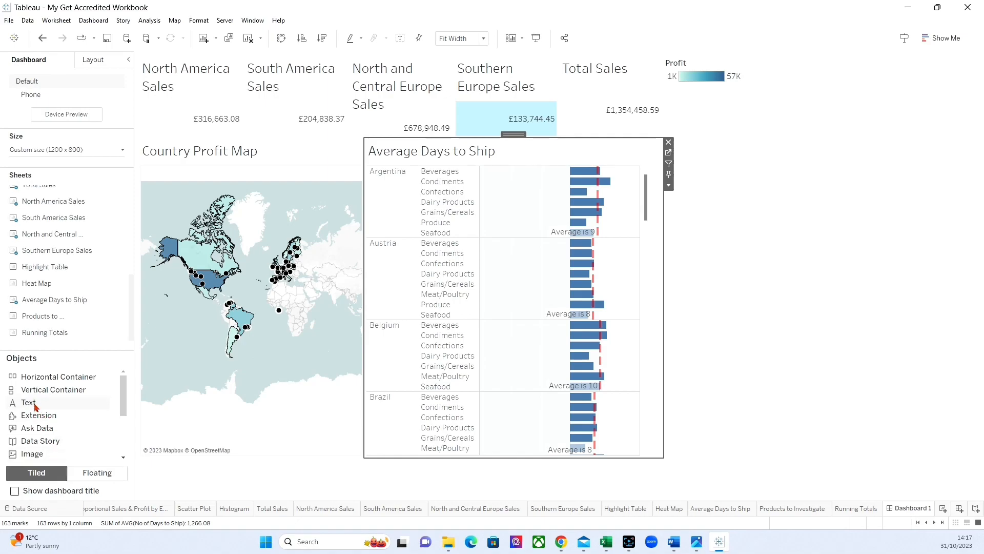
- Add the text "Regional Analysis" above the sales row, formatted in Tableau Bold, size 48 and centred
{"action": "mouse_move", "coordinate": [30, 403]}
{"action": "left_mouse_down"}
{"action": "mouse_move", "coordinate": [61, 399]}
{"action": "mouse_move", "coordinate": [451, 142]}
{"action": "mouse_move", "coordinate": [451, 75]}
{"action": "mouse_move", "coordinate": [496, 56]}
{"action": "left_mouse_up"}
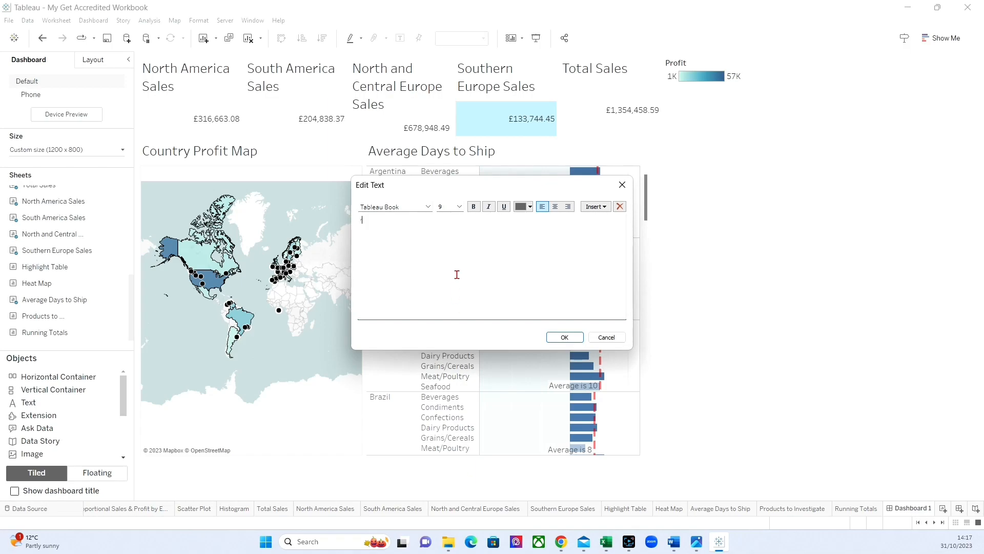
{"action": "type", "text": "egional Analysis"}
{"action": "key", "text": "ctrl+a"}
{"action": "left_click", "coordinate": [459, 207]}
{"action": "left_click", "coordinate": [451, 317]}
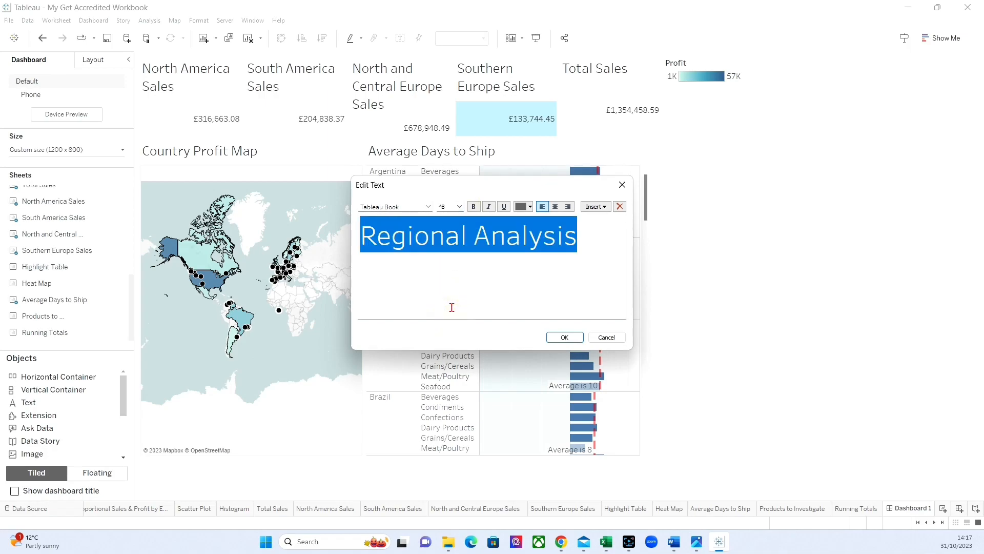
{"action": "left_click", "coordinate": [428, 207]}
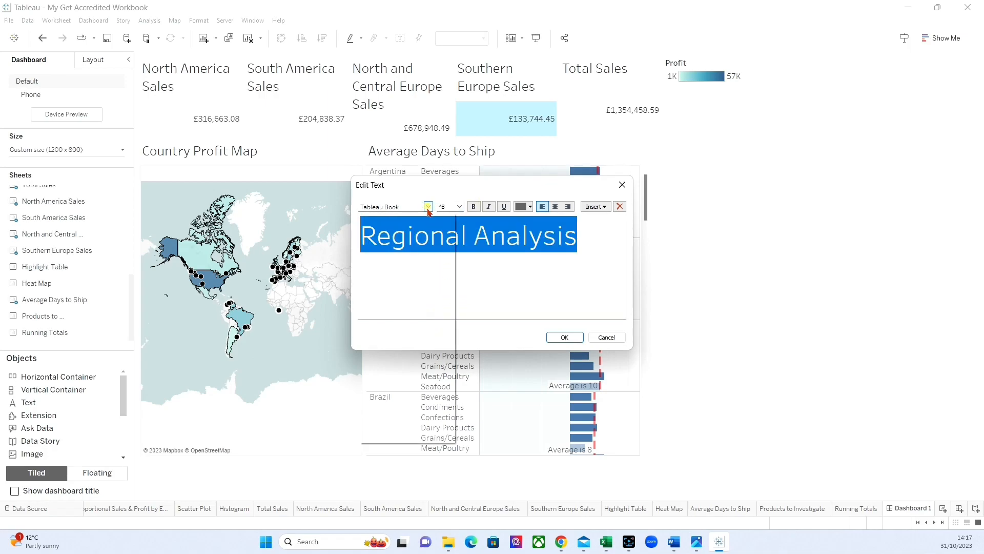
{"action": "left_click", "coordinate": [418, 229]}
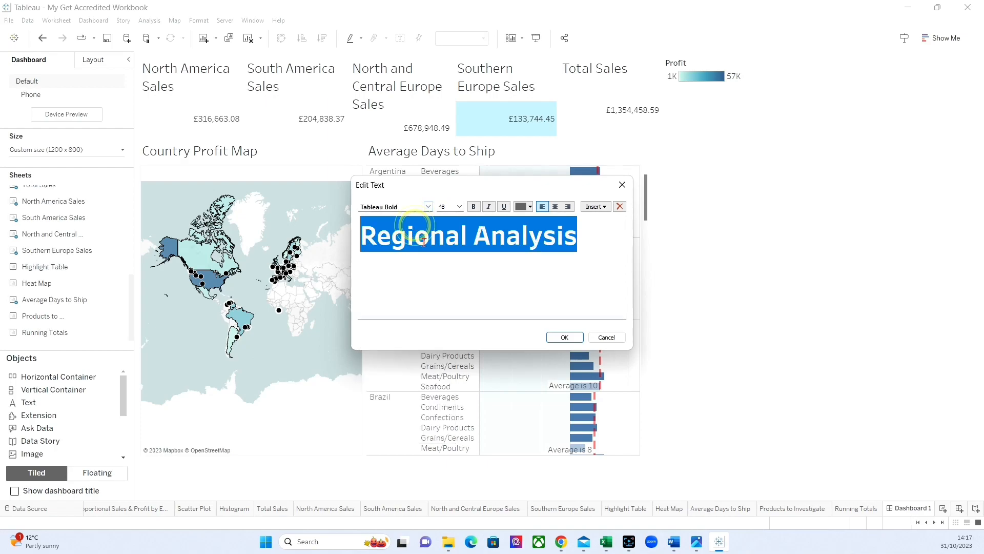
{"action": "left_click", "coordinate": [555, 207]}
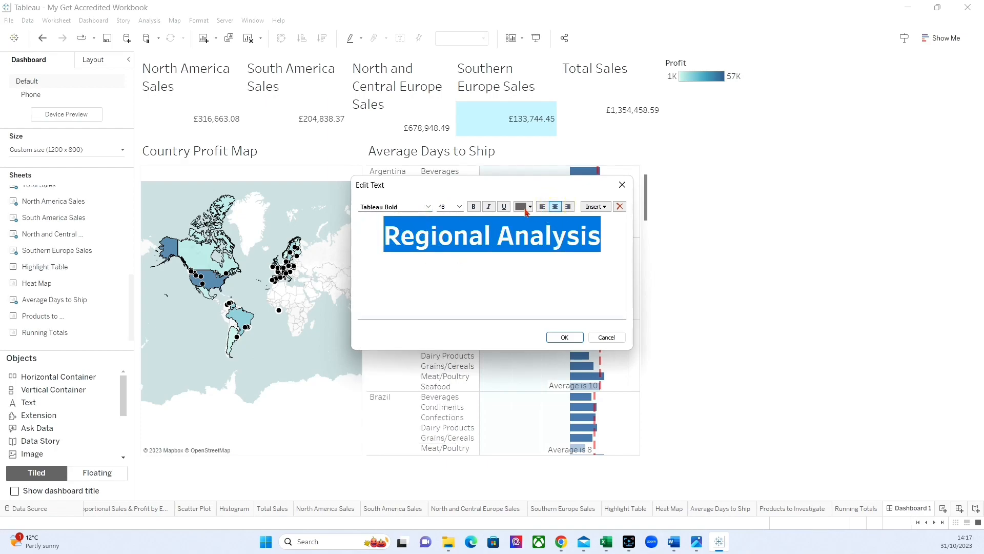
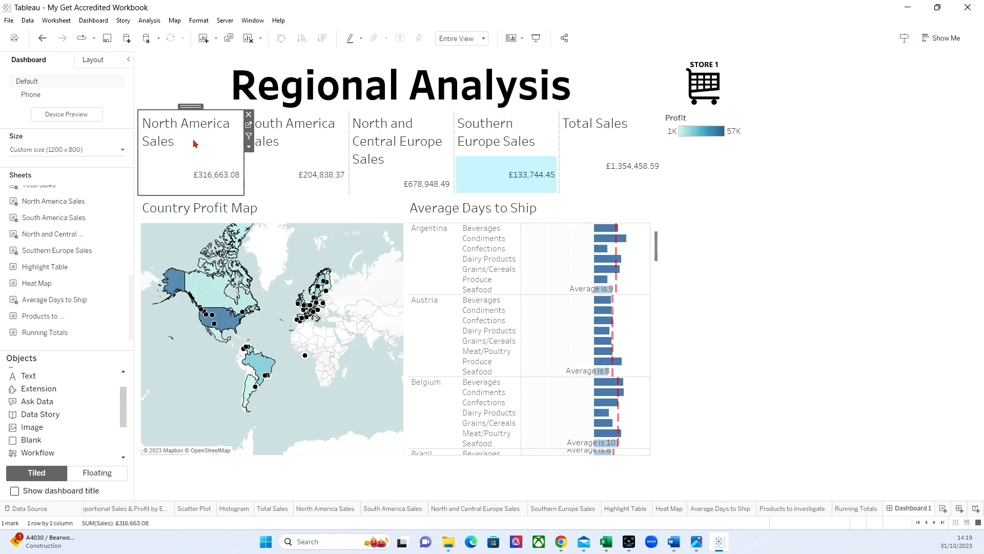
- Go to the North America Sales sheet from the dashboard and add the geographic region filter field to its rows
{"action": "left_click", "coordinate": [249, 125]}
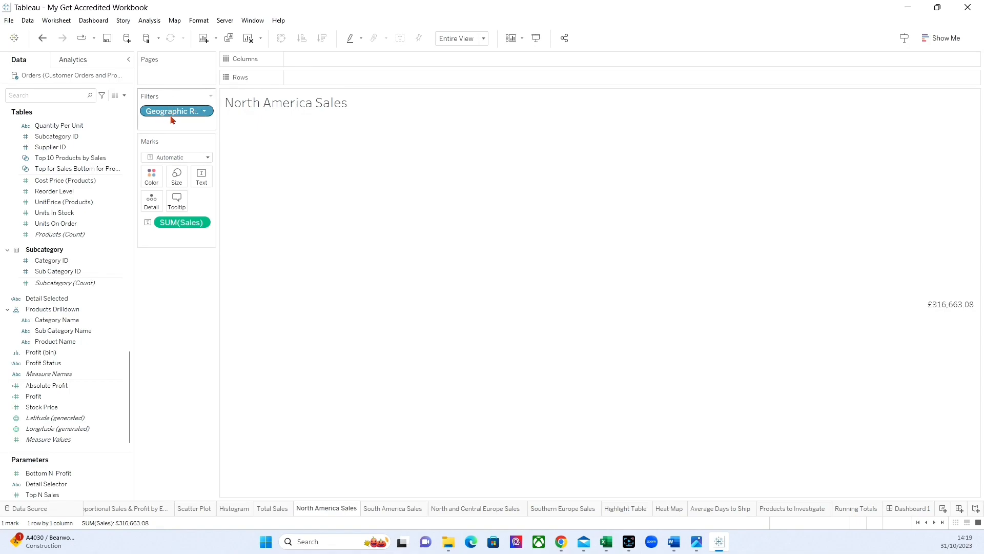
{"action": "left_click_drag", "start_coordinate": [175, 110], "coordinate": [336, 78]}
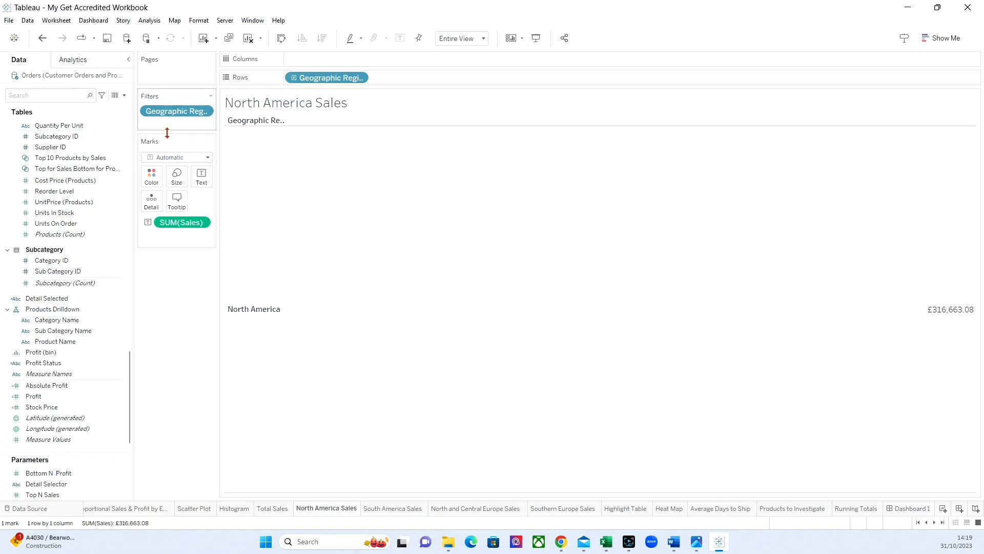
{"action": "mouse_move", "coordinate": [340, 191]}
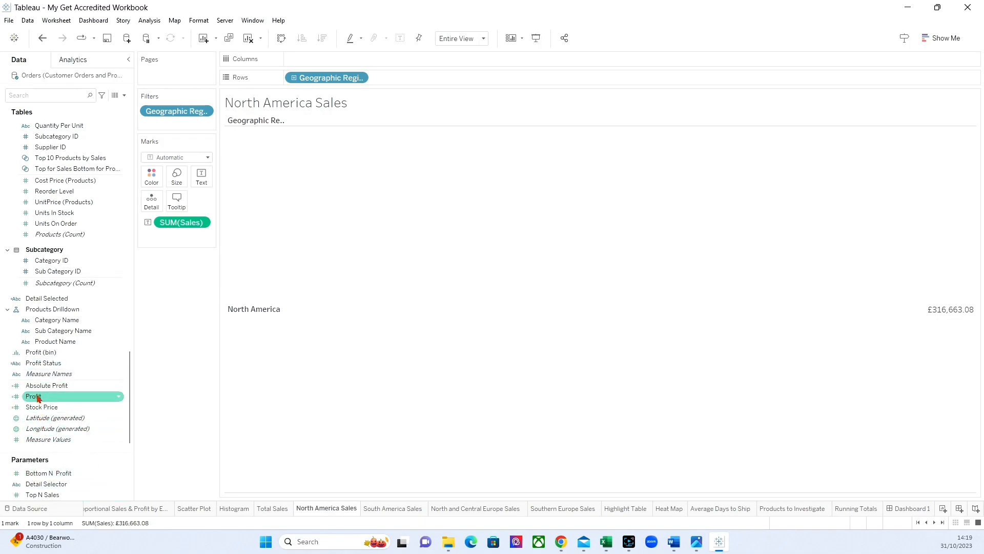
- Add Profit alongside Sales in the North America Sales table with Measure Names on rows, and hide the Geographic Region header
{"action": "left_click_drag", "start_coordinate": [36, 398], "coordinate": [873, 307]}
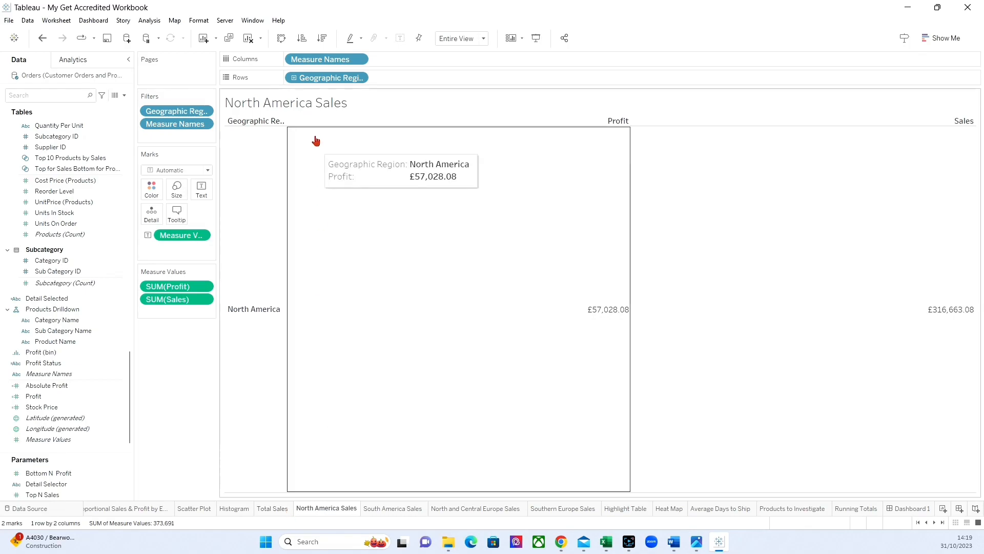
{"action": "left_click_drag", "start_coordinate": [321, 59], "coordinate": [418, 77]}
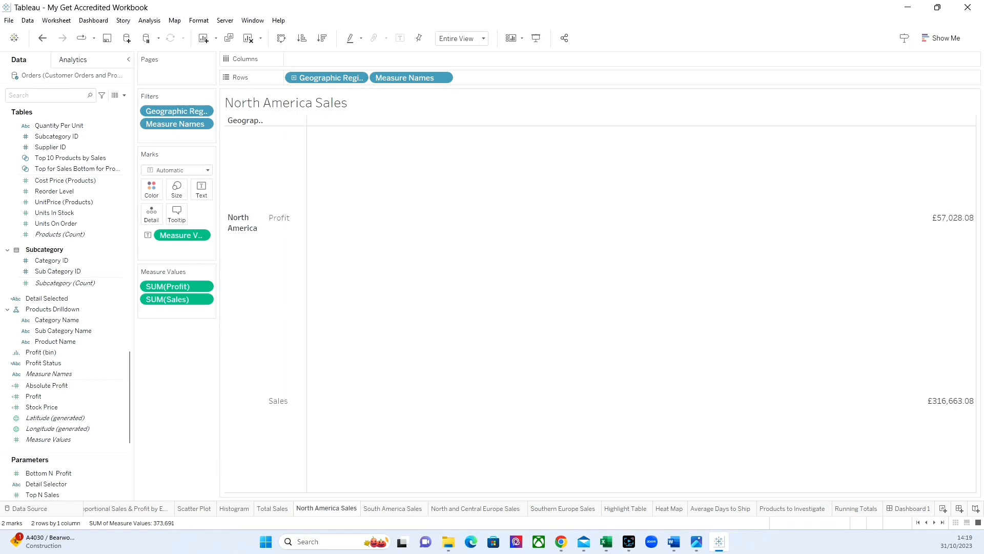
{"action": "right_click", "coordinate": [315, 82]}
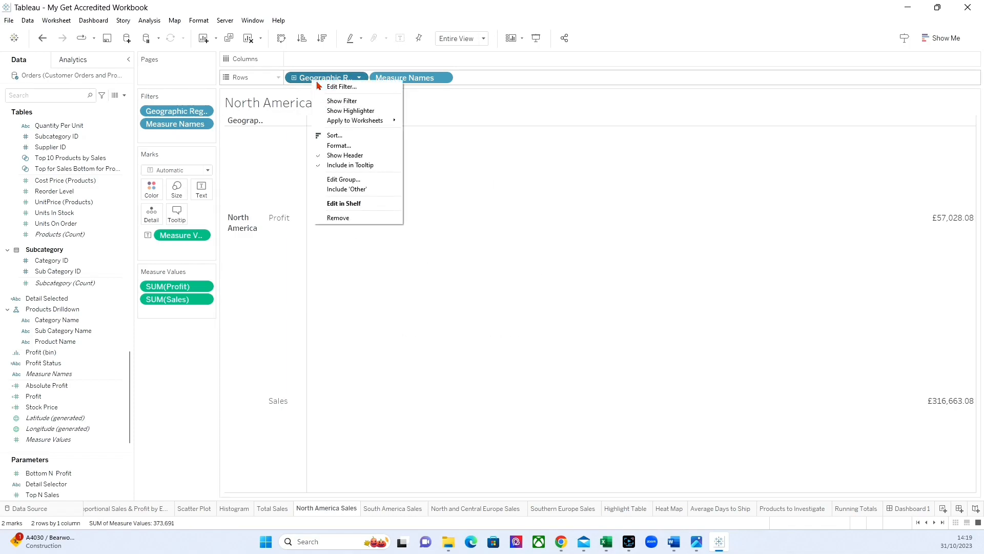
{"action": "left_click", "coordinate": [338, 156]}
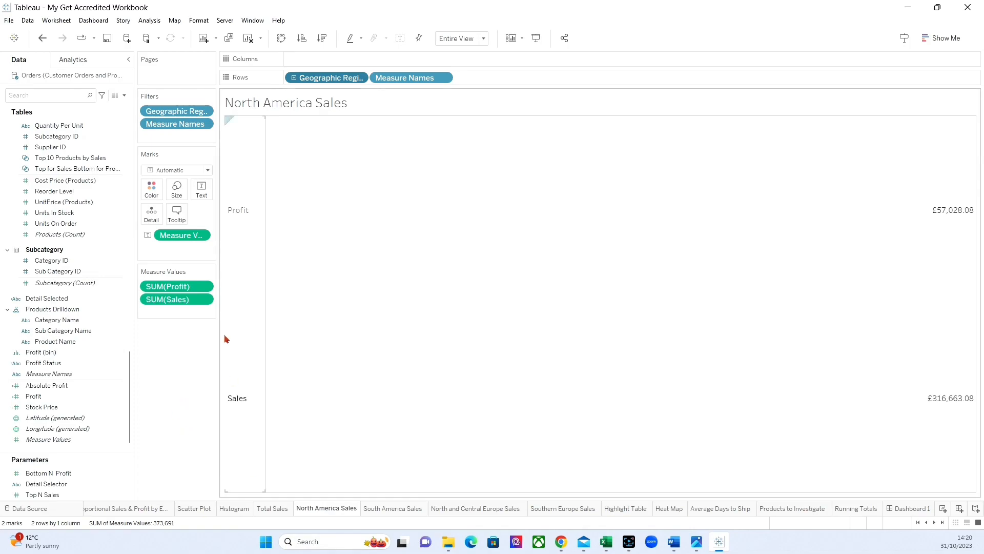
- Centre the table's values horizontally and rename the sheet as North America
{"action": "left_click", "coordinate": [200, 191]}
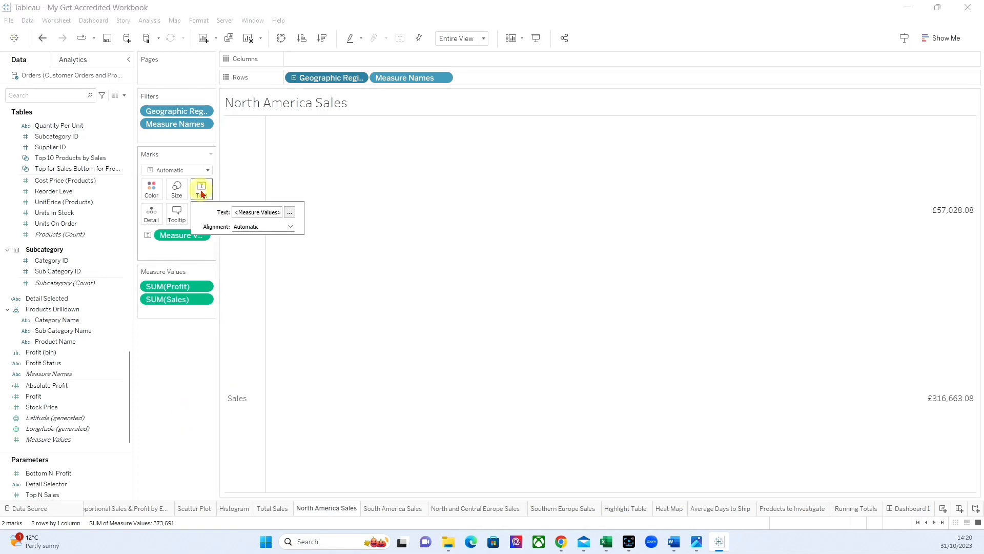
{"action": "left_click", "coordinate": [288, 227]}
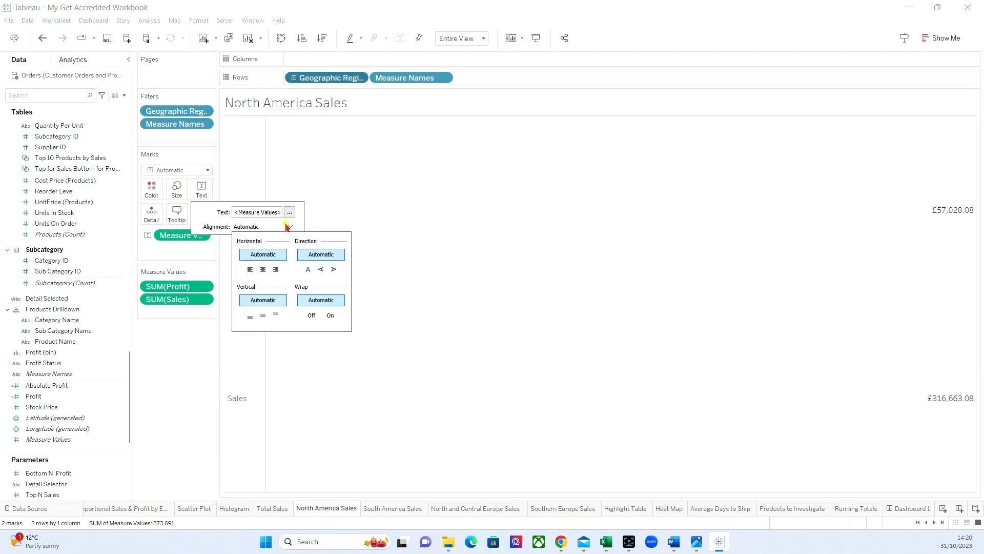
{"action": "left_click", "coordinate": [264, 270]}
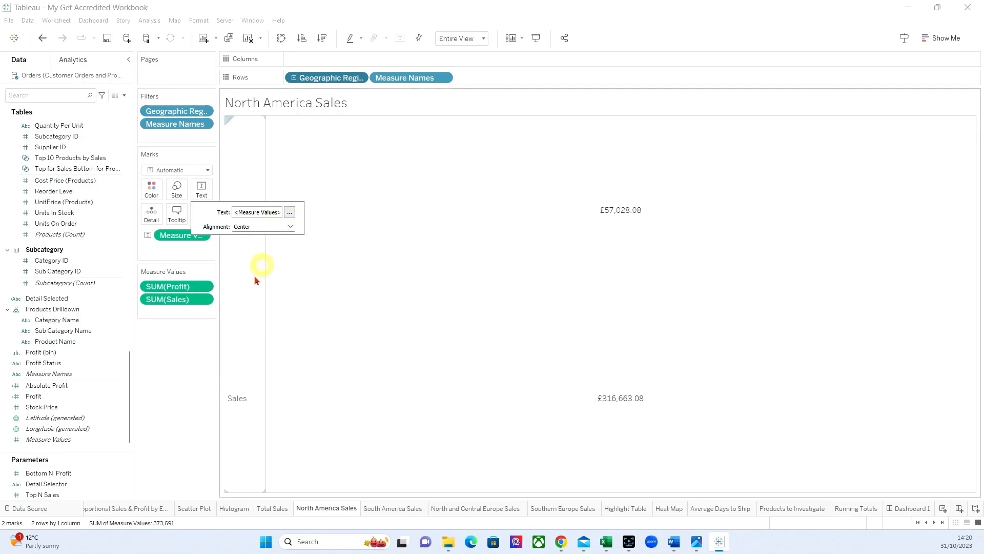
{"action": "left_click", "coordinate": [172, 407]}
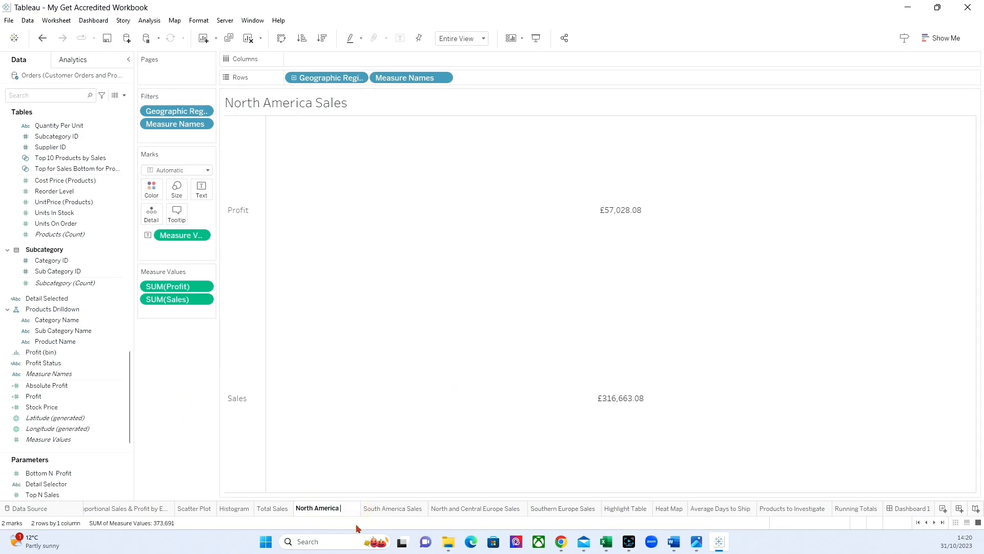
{"action": "key", "text": "Return"}
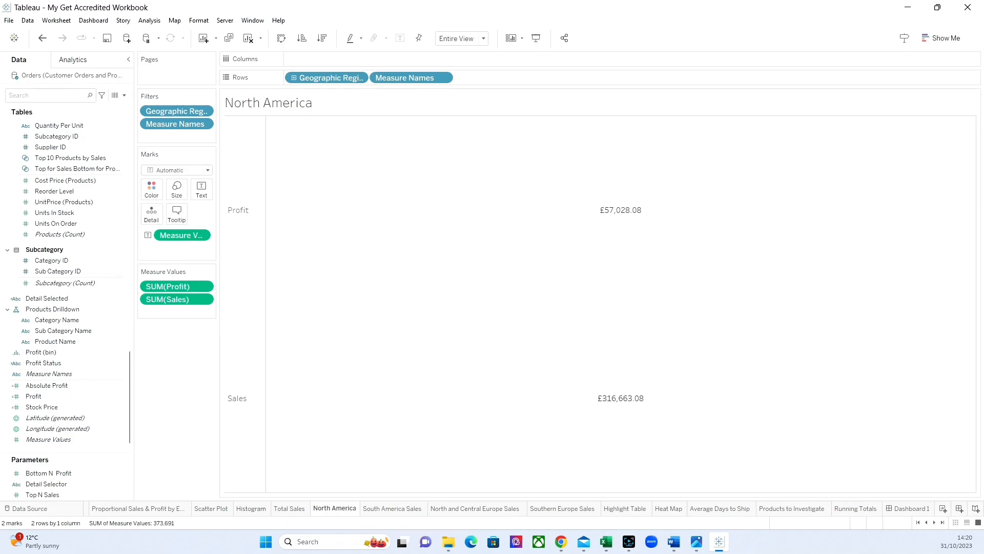
- Return to Dashboard 1 and rename it as Regional Analysis
{"action": "left_click", "coordinate": [908, 509]}
{"action": "double_click", "coordinate": [910, 509]}
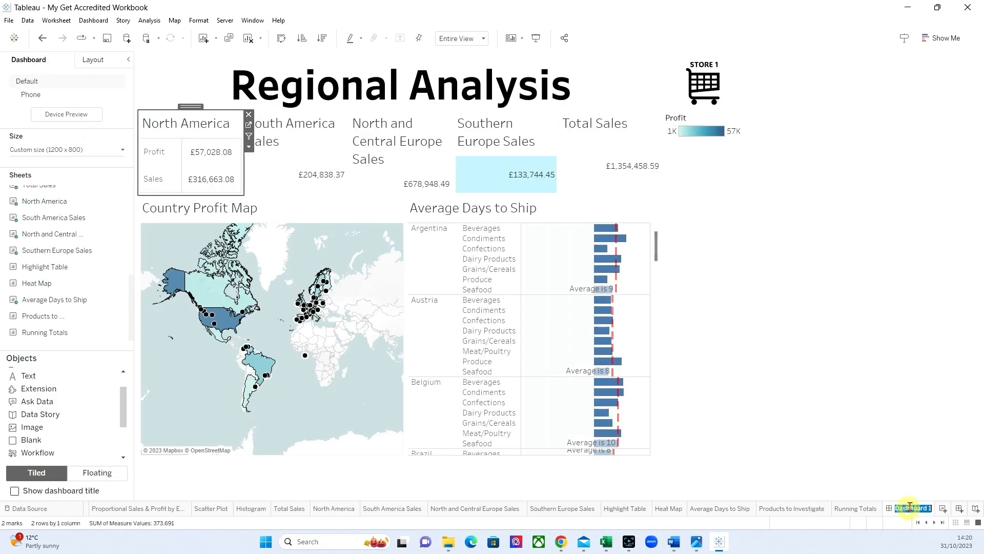
{"action": "type", "text": "Regi"}
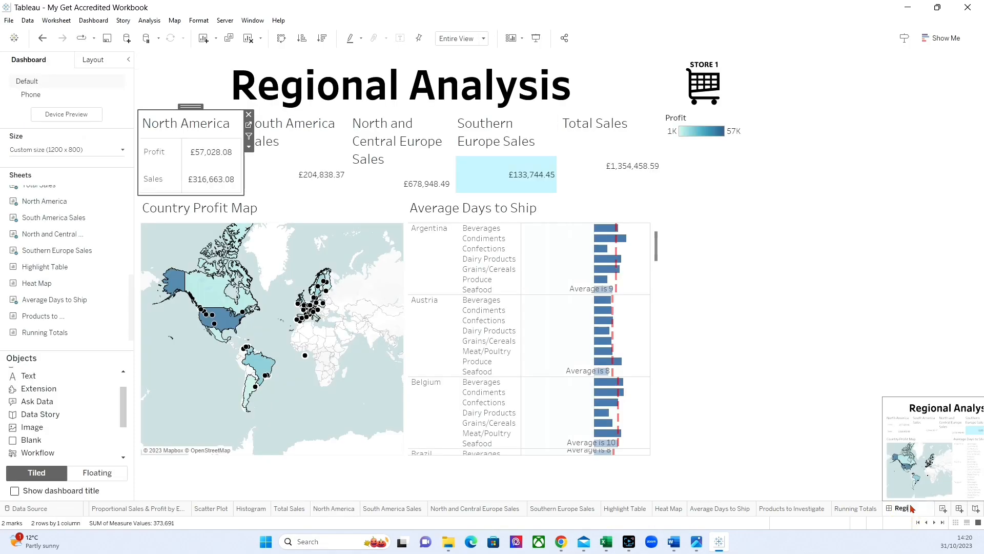
{"action": "type", "text": "onal Analysis"}
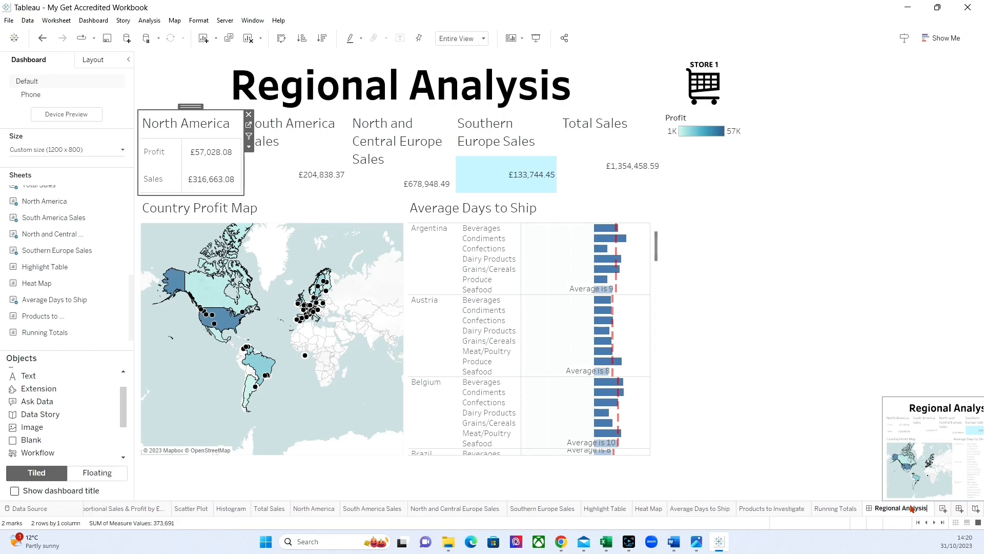
{"action": "key", "text": "Return"}
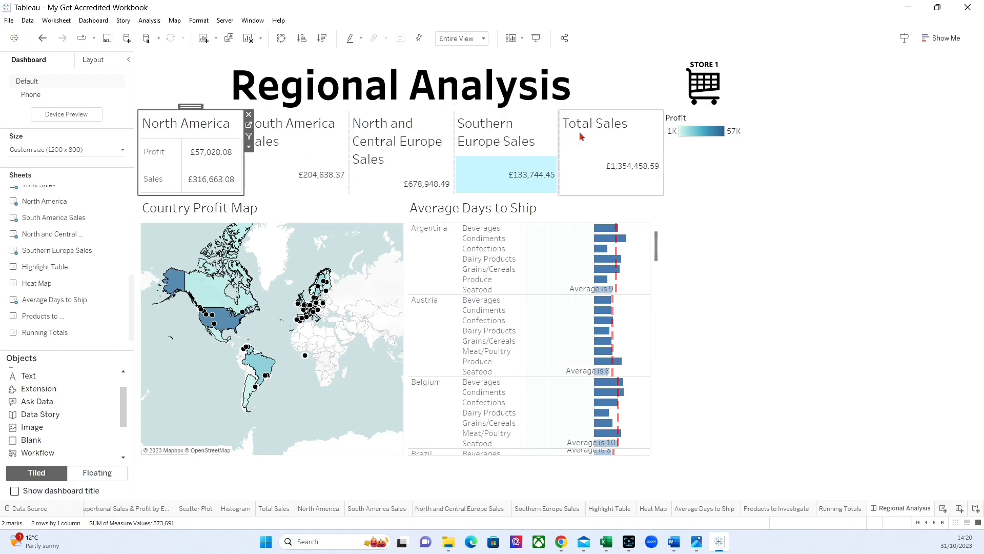
- Go to the South America Sales sheet from the dashboard and show Profit and Sales with Geographic Region and Measure Names on rows
{"action": "left_click", "coordinate": [318, 145]}
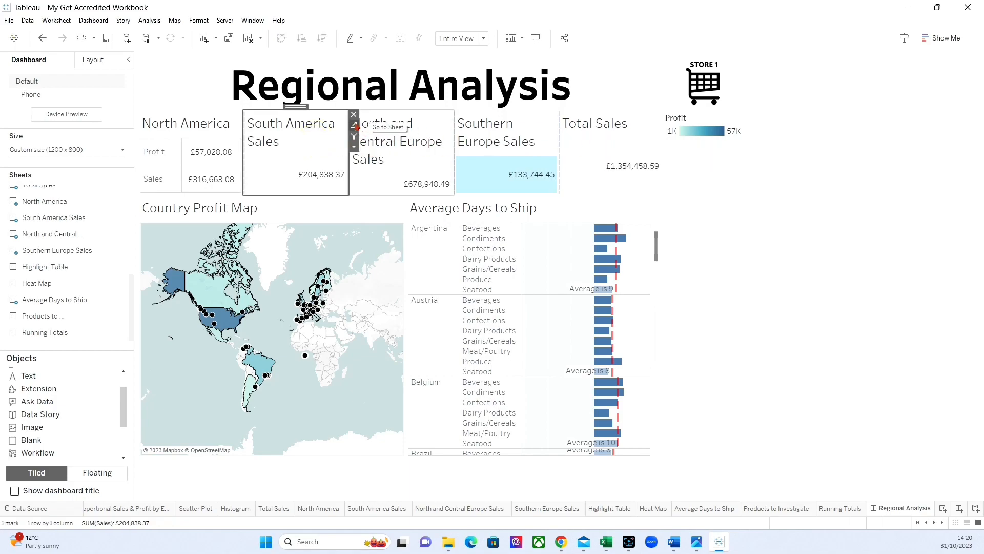
{"action": "left_click", "coordinate": [354, 126]}
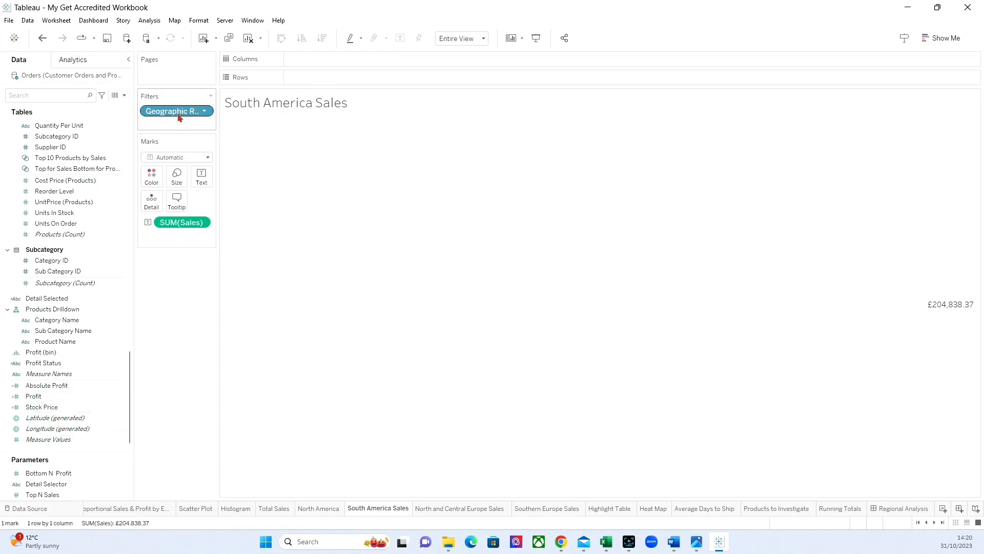
{"action": "left_click_drag", "start_coordinate": [176, 123], "coordinate": [329, 87]}
{"action": "left_click_drag", "start_coordinate": [62, 398], "coordinate": [434, 362]}
{"action": "left_click_drag", "start_coordinate": [336, 60], "coordinate": [441, 77]}
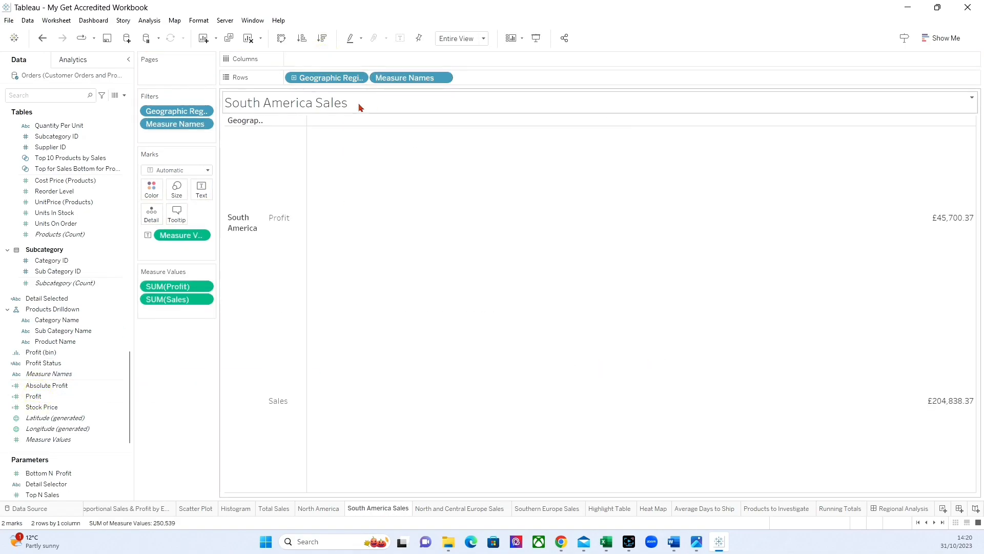
- Hide the Geographic Region header on the South America Sales sheet and centre its values horizontally
{"action": "right_click", "coordinate": [314, 79]}
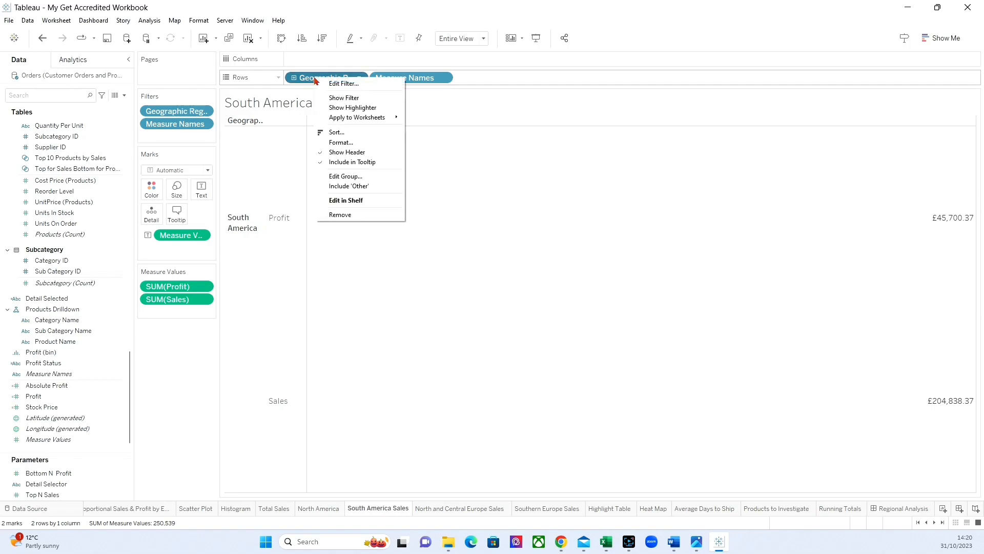
{"action": "left_click", "coordinate": [334, 152]}
{"action": "left_click", "coordinate": [200, 191]}
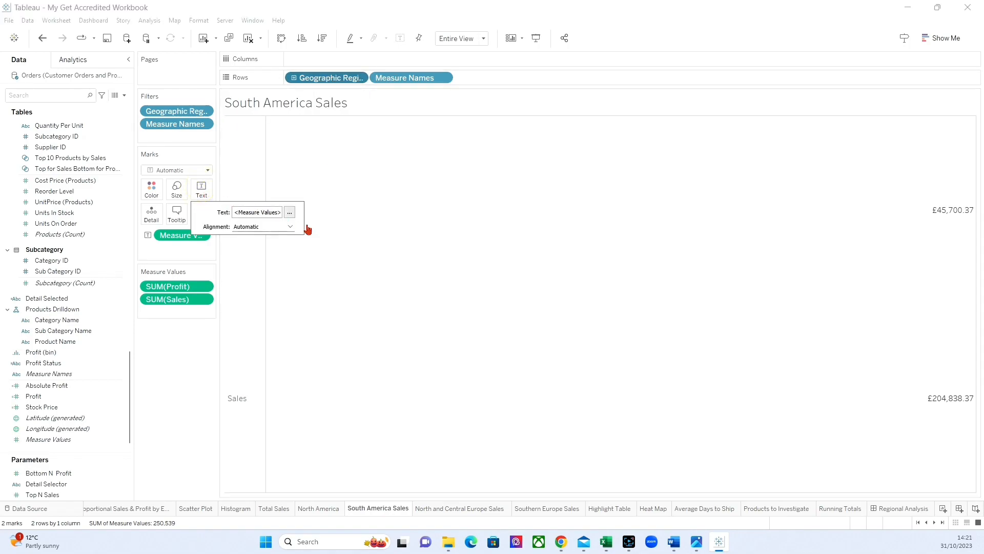
{"action": "left_click", "coordinate": [291, 226]}
{"action": "left_click", "coordinate": [263, 269]}
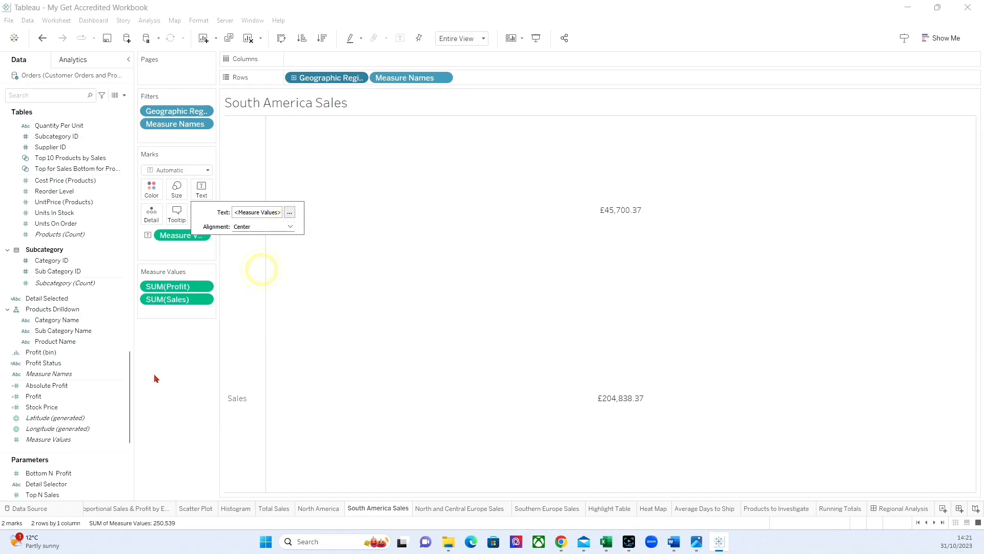
{"action": "left_click", "coordinate": [152, 376]}
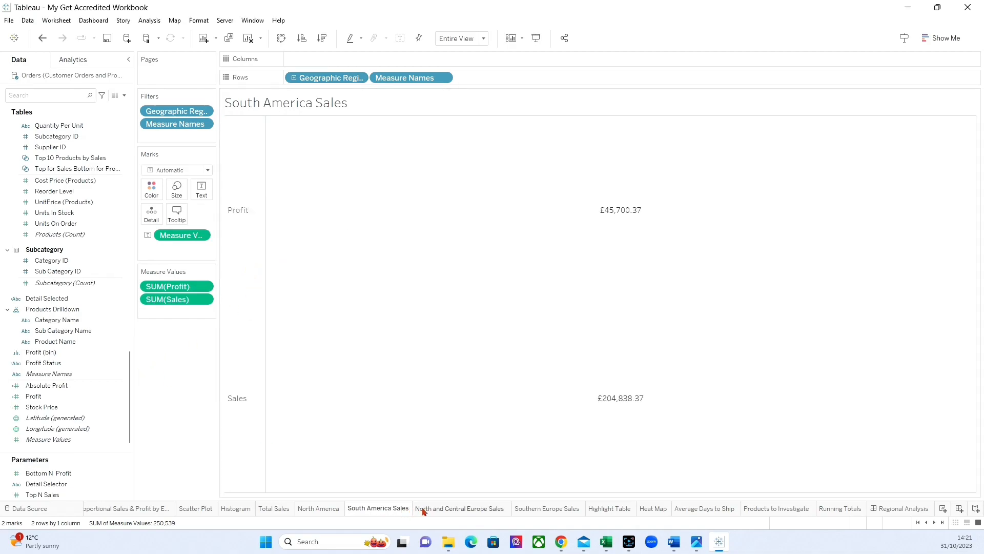
- Rename the South America Sales sheet as South America
{"action": "double_click", "coordinate": [391, 508]}
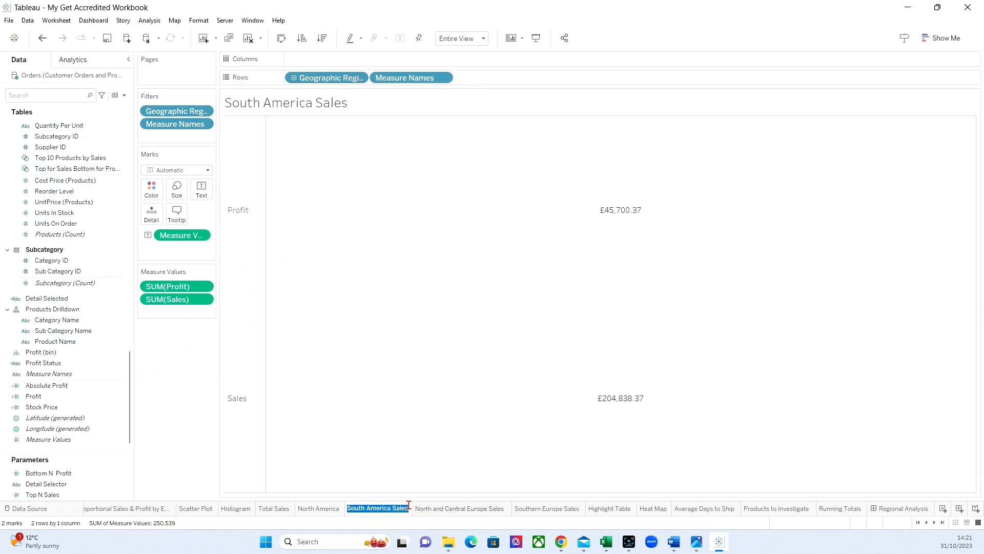
{"action": "left_click", "coordinate": [408, 506]}
{"action": "key", "text": "Return"}
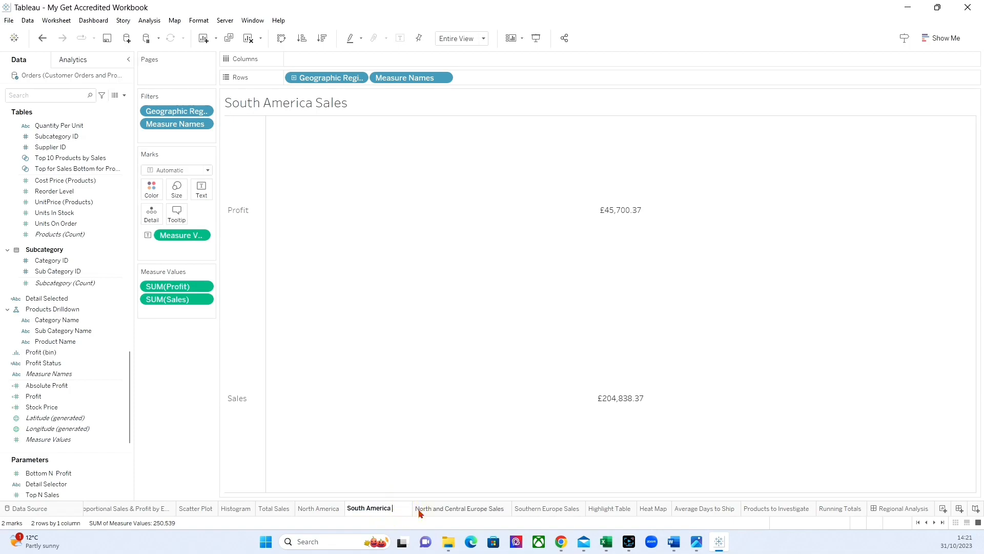
{"action": "key", "text": "Return"}
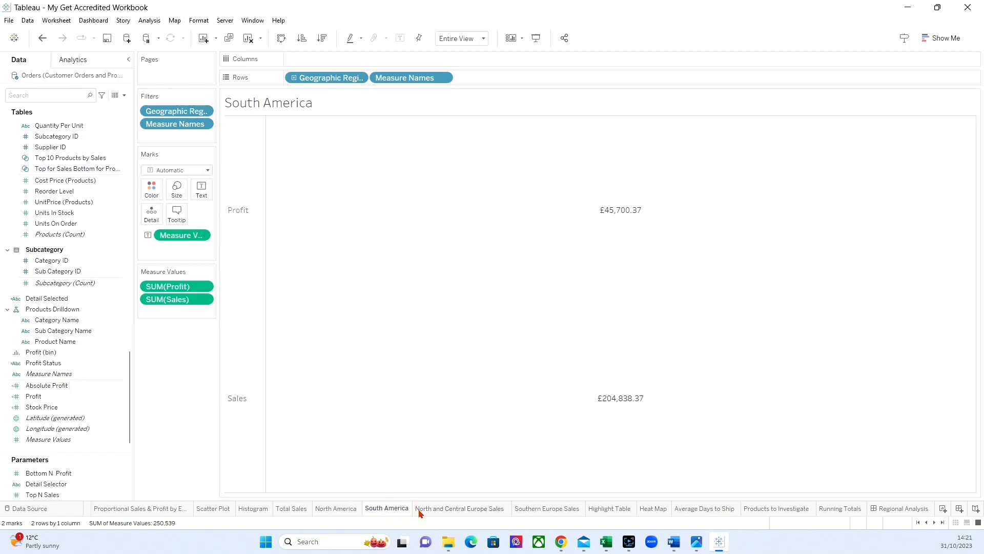
- On the North and Central Europe Sales sheet, show Profit and Sales with Geographic Region and Measure Names on rows
{"action": "left_click", "coordinate": [456, 507]}
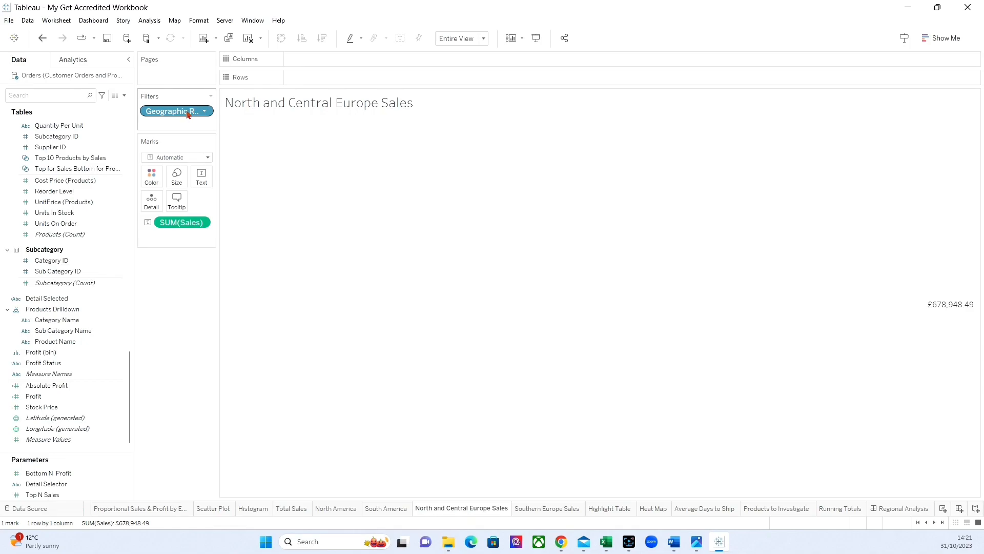
{"action": "left_click_drag", "start_coordinate": [188, 115], "coordinate": [343, 80]}
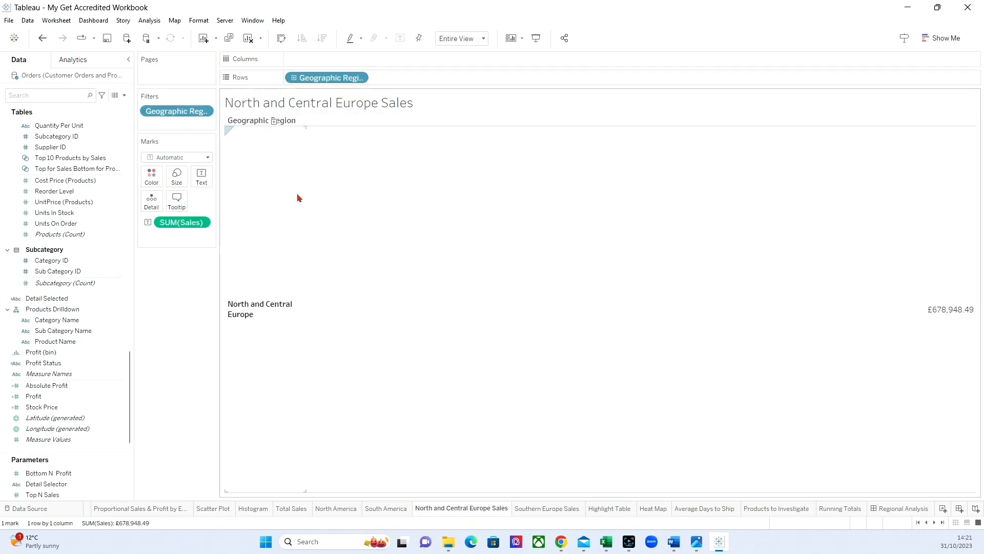
{"action": "left_click_drag", "start_coordinate": [34, 396], "coordinate": [560, 395]}
{"action": "left_click_drag", "start_coordinate": [324, 60], "coordinate": [435, 78]}
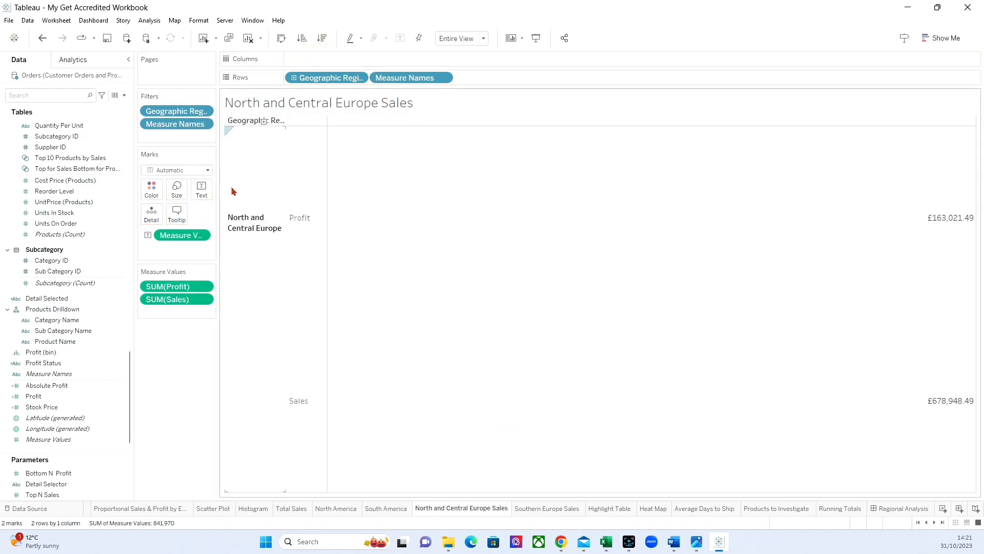
- Hide the Geographic Region header on the North and Central Europe Sales sheet and centre its values horizontally
{"action": "right_click", "coordinate": [326, 79]}
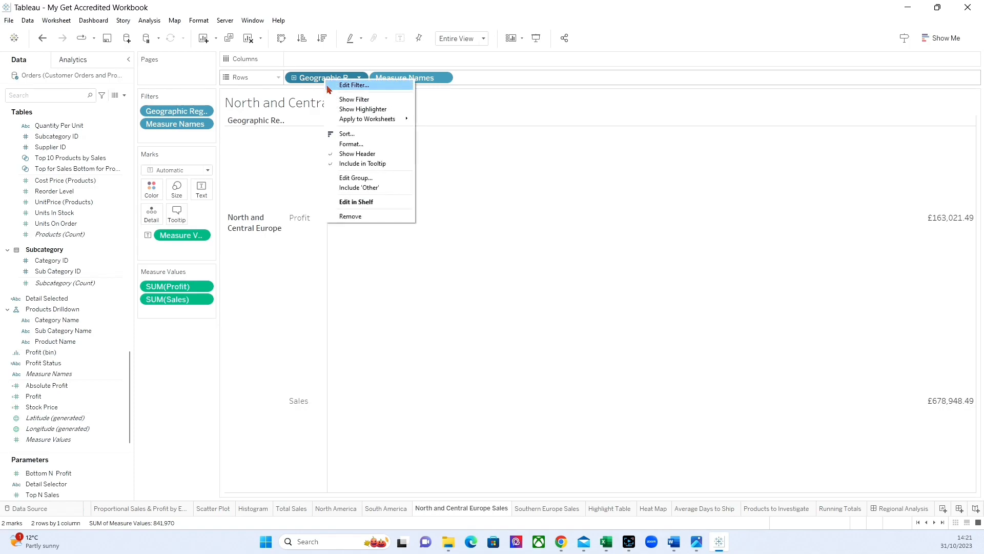
{"action": "left_click", "coordinate": [341, 154]}
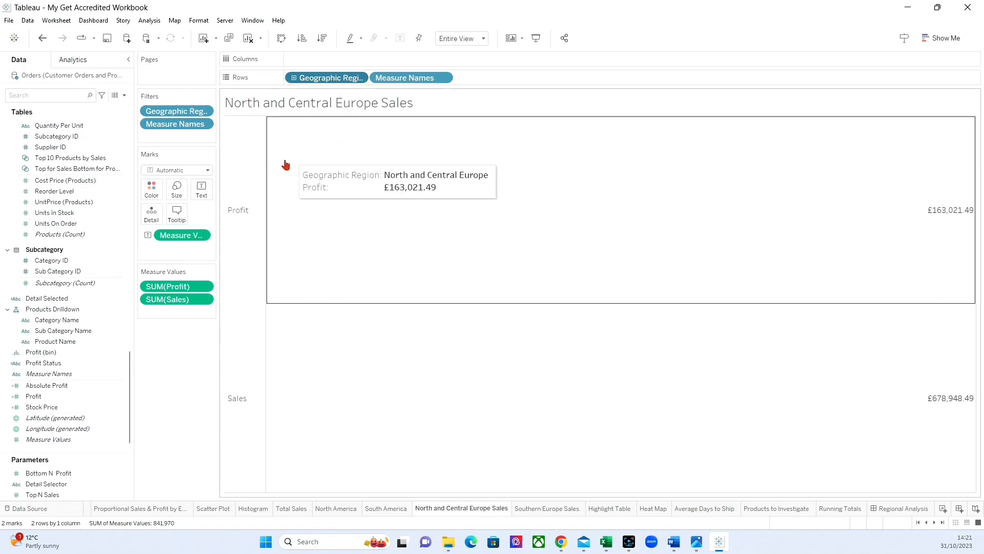
{"action": "left_click", "coordinate": [208, 194]}
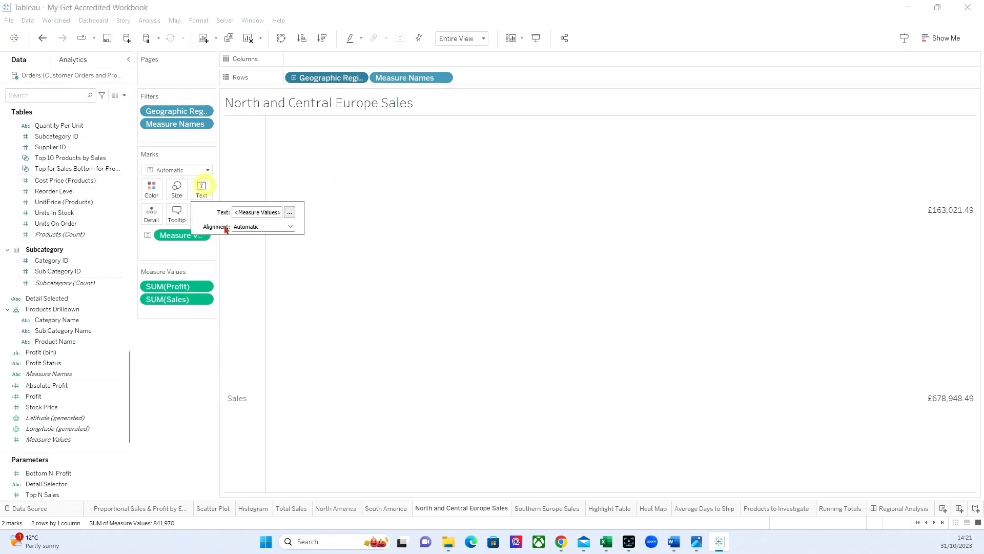
{"action": "left_click", "coordinate": [291, 227]}
{"action": "left_click", "coordinate": [263, 269]}
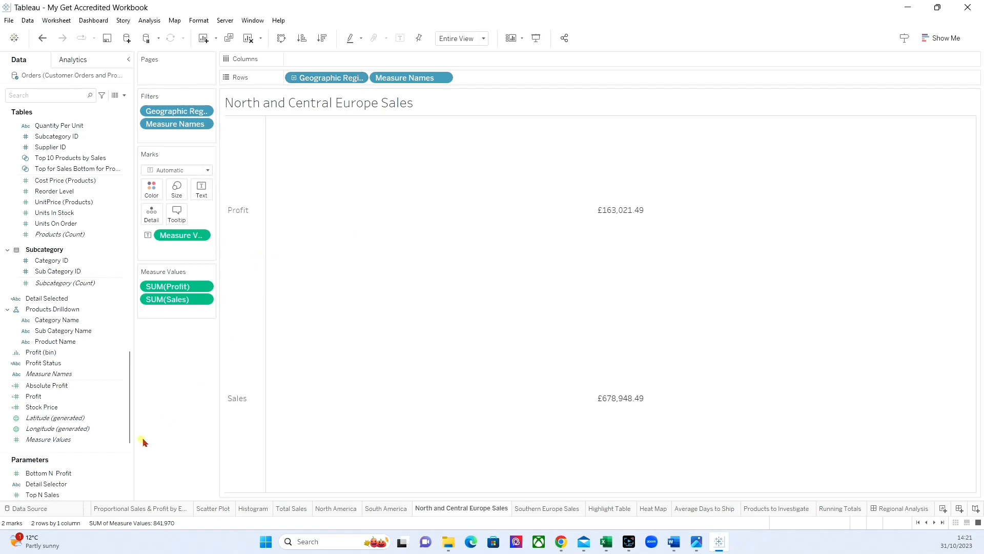
- On the Southern Europe Sales sheet, show Profit and Sales with Geographic Region and Measure Names on rows
{"action": "left_click", "coordinate": [544, 509]}
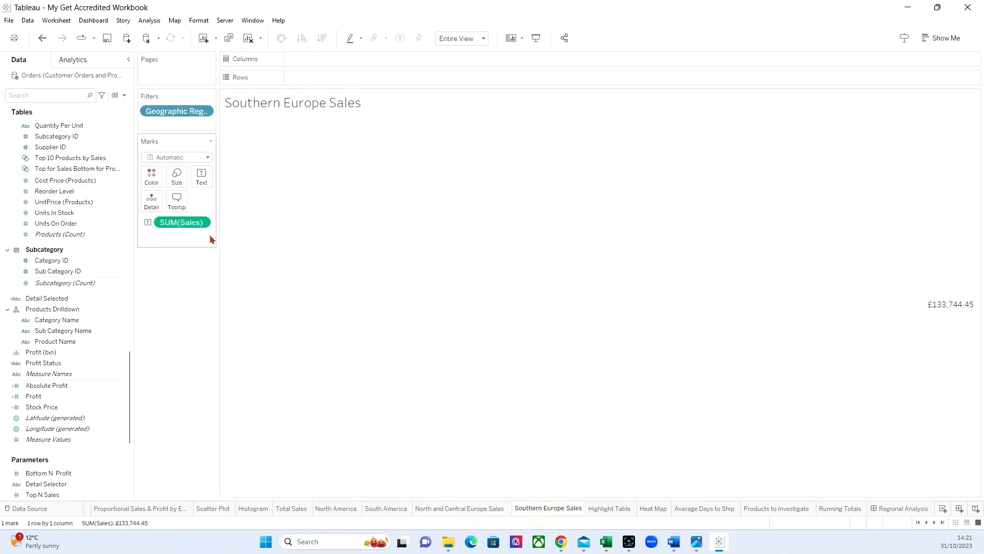
{"action": "left_click_drag", "start_coordinate": [172, 112], "coordinate": [337, 77]}
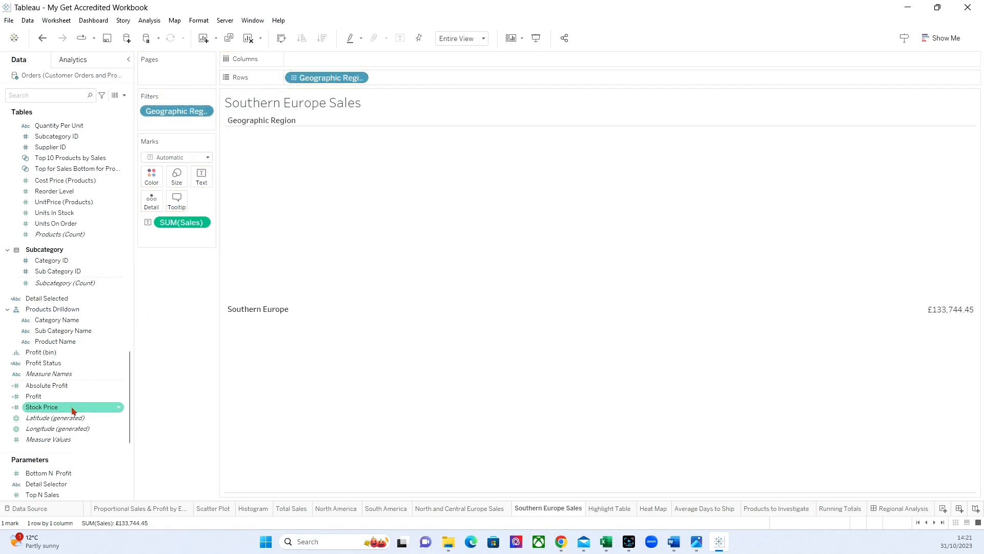
{"action": "left_click_drag", "start_coordinate": [44, 402], "coordinate": [518, 398]}
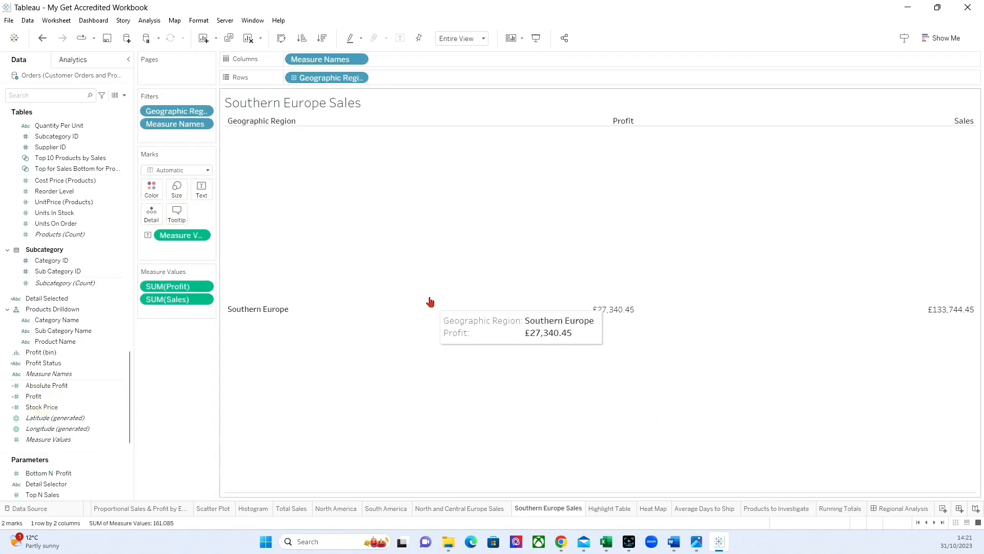
{"action": "left_click_drag", "start_coordinate": [320, 62], "coordinate": [428, 77]}
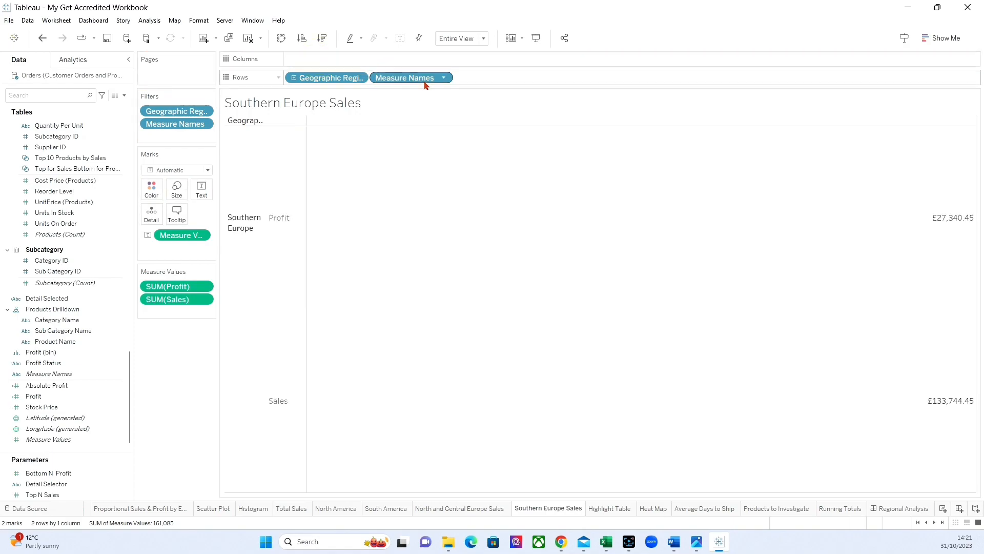
- Hide the Geographic Region header on the Southern Europe Sales sheet and centre its values horizontally
{"action": "right_click", "coordinate": [313, 77]}
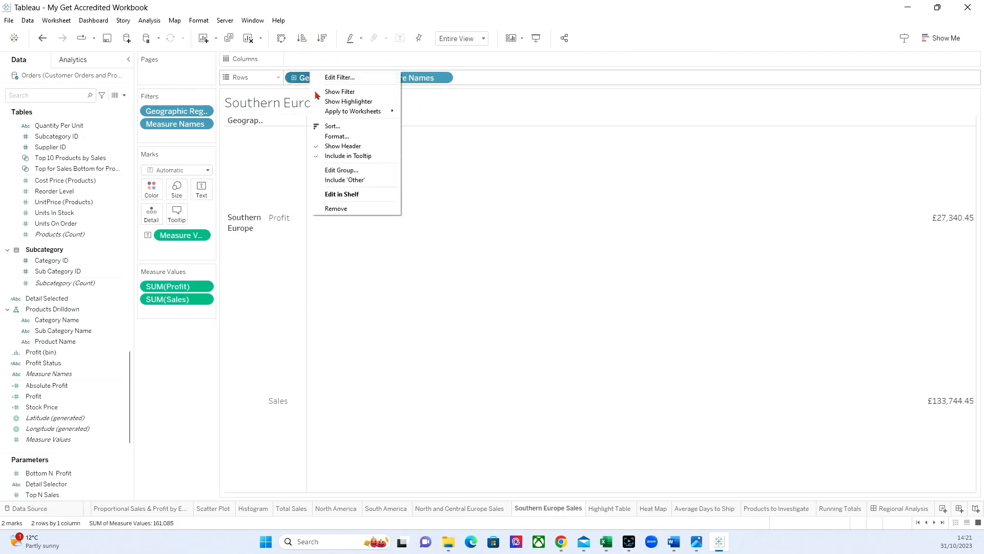
{"action": "left_click", "coordinate": [330, 149]}
{"action": "left_click", "coordinate": [201, 190]}
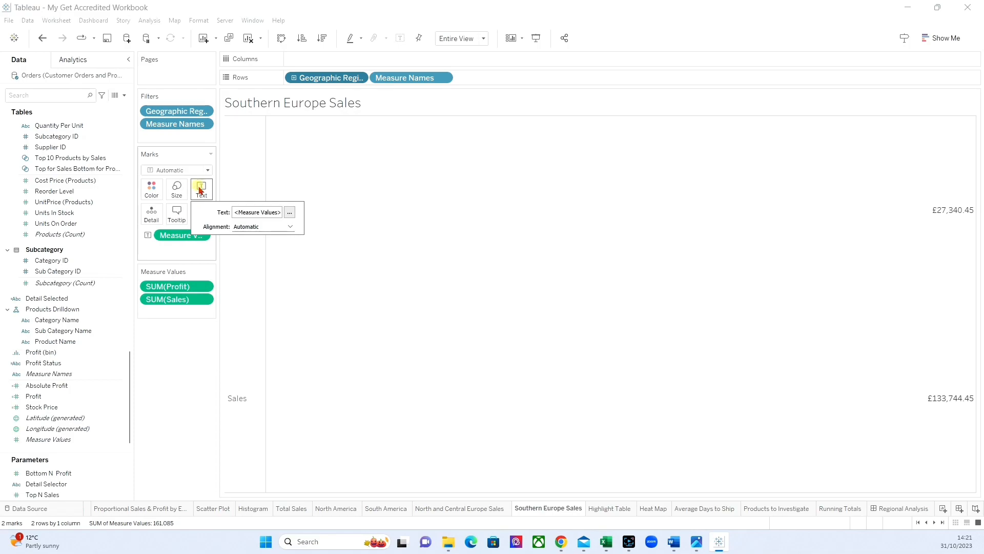
{"action": "left_click", "coordinate": [292, 225]}
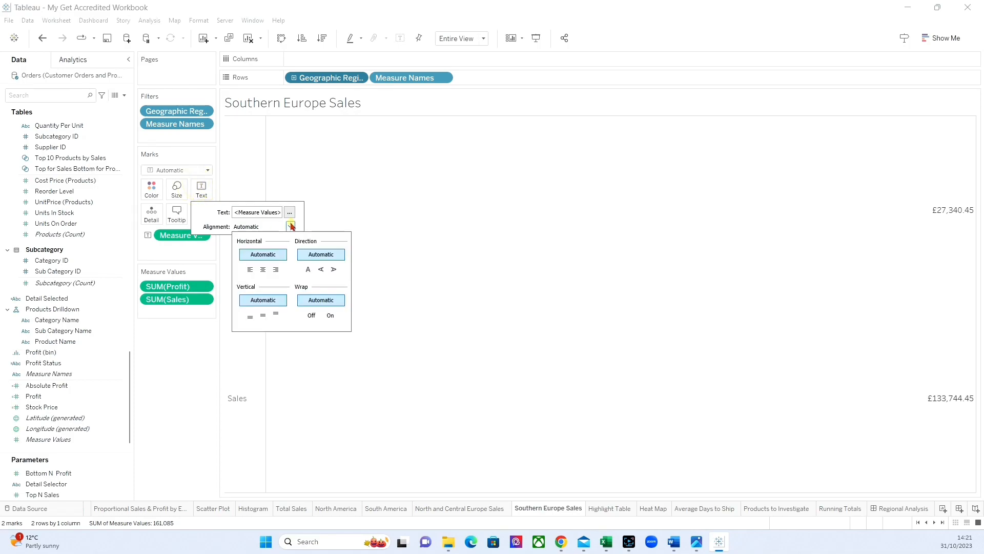
{"action": "left_click", "coordinate": [259, 267]}
{"action": "left_click", "coordinate": [196, 381]}
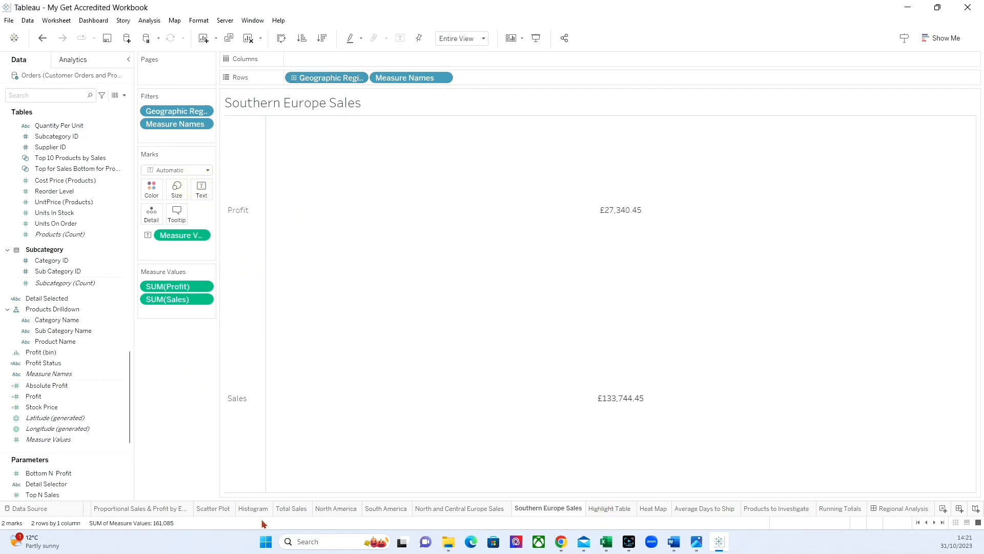
- Rename the North and Central Europe Sales sheet as North and Central Europe
{"action": "left_click", "coordinate": [296, 508]}
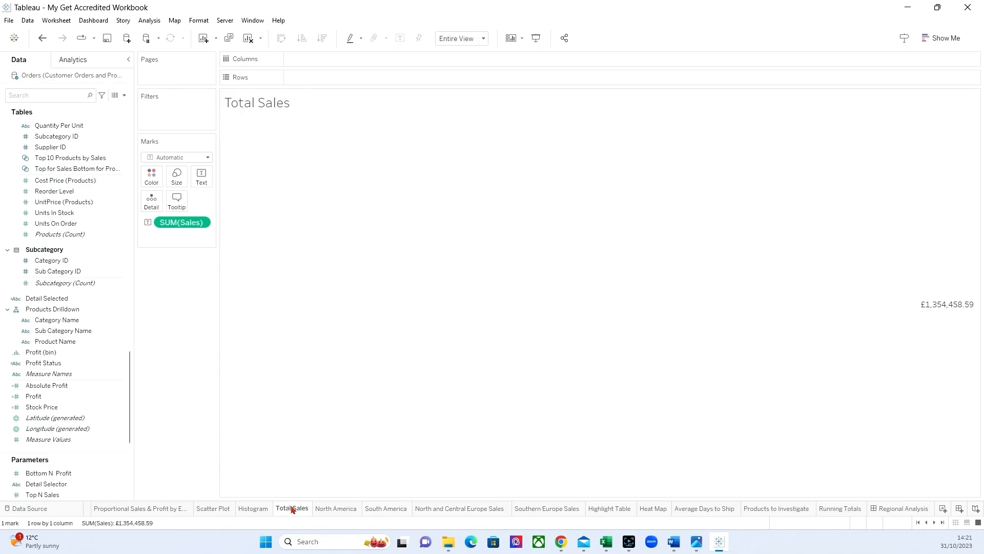
{"action": "double_click", "coordinate": [471, 508]}
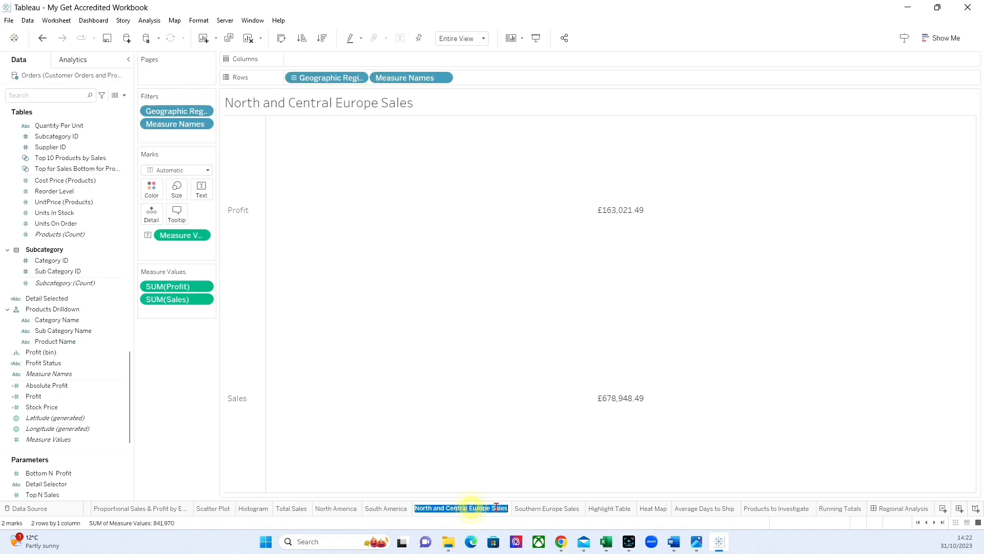
{"action": "left_click", "coordinate": [509, 508]}
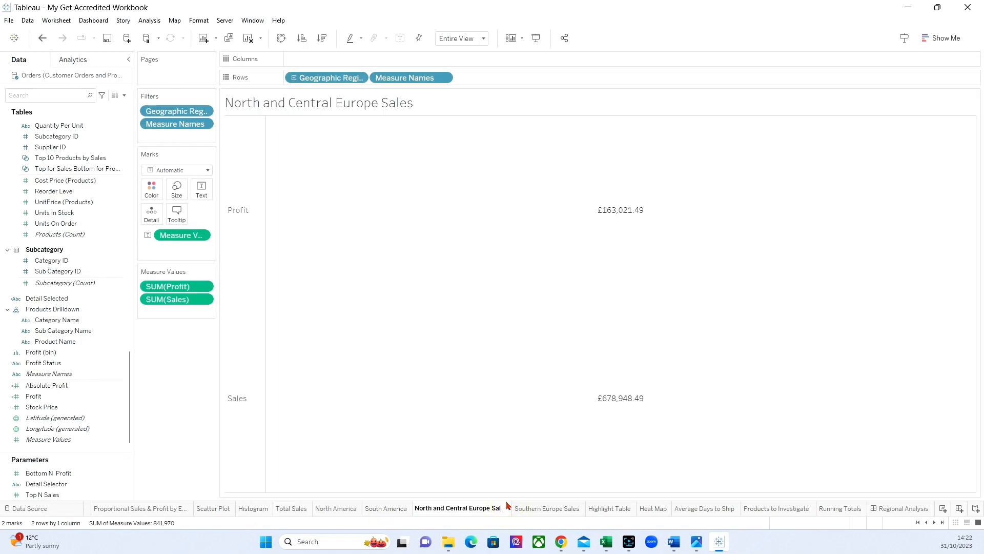
{"action": "key", "text": "BackSpace"}
{"action": "key", "text": "BackSpace"}
{"action": "key", "text": "BackSpace"}
- Rename the Southern Europe Sales sheet as Southern Europe
{"action": "double_click", "coordinate": [533, 510]}
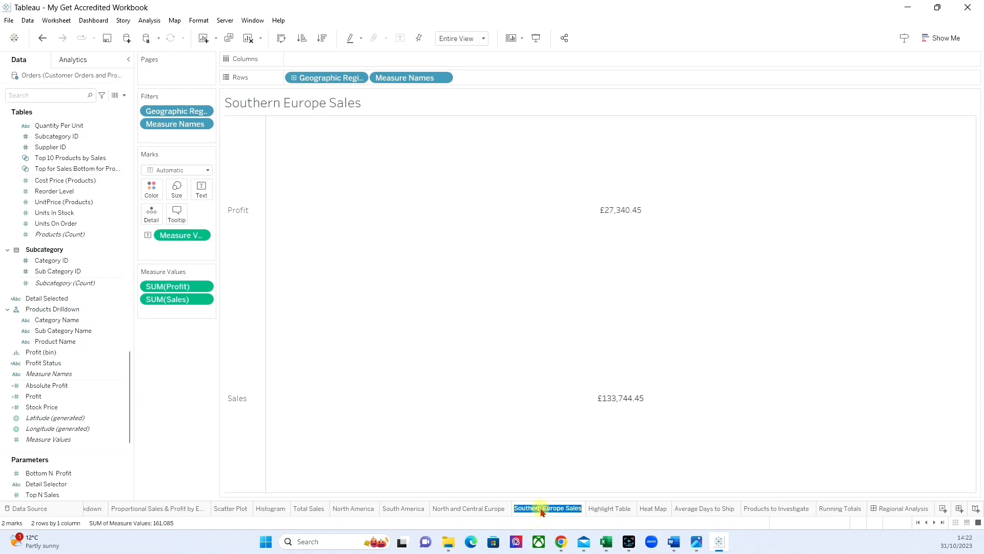
{"action": "left_click", "coordinate": [582, 507]}
{"action": "key", "text": "BackSpace"}
{"action": "key", "text": "BackSpace"}
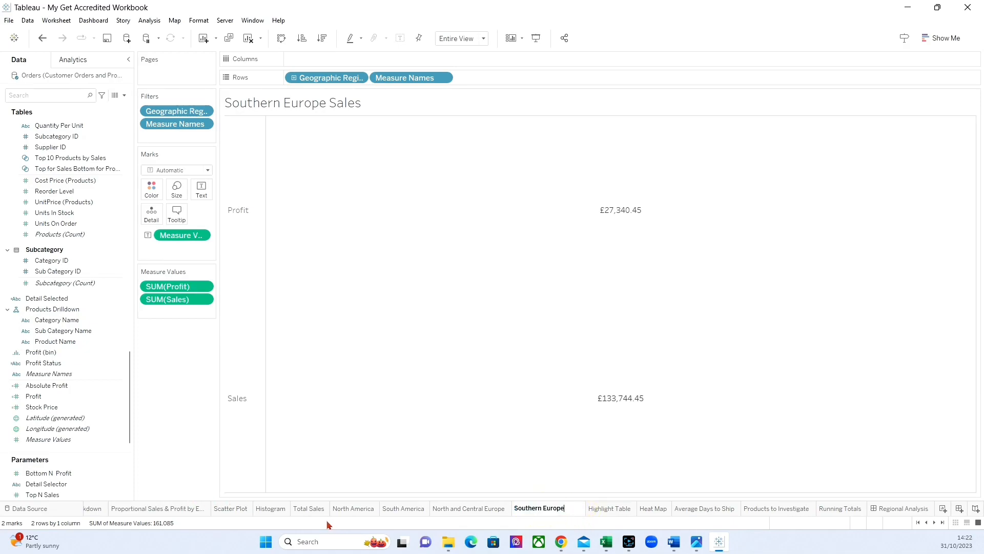
{"action": "left_click", "coordinate": [277, 510]}
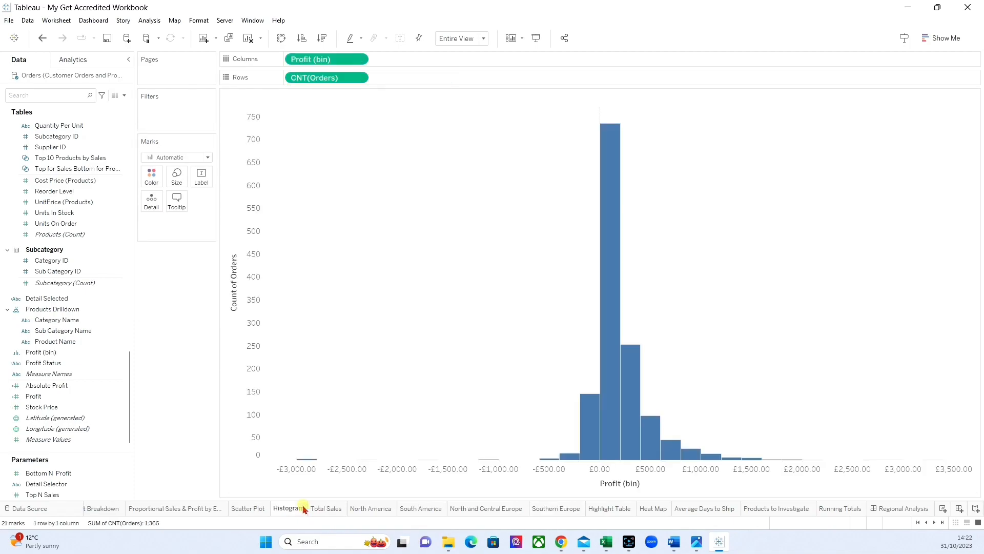
- Rename the Total Sales sheet as Totals All
{"action": "left_click", "coordinate": [331, 510]}
{"action": "right_click", "coordinate": [329, 510]}
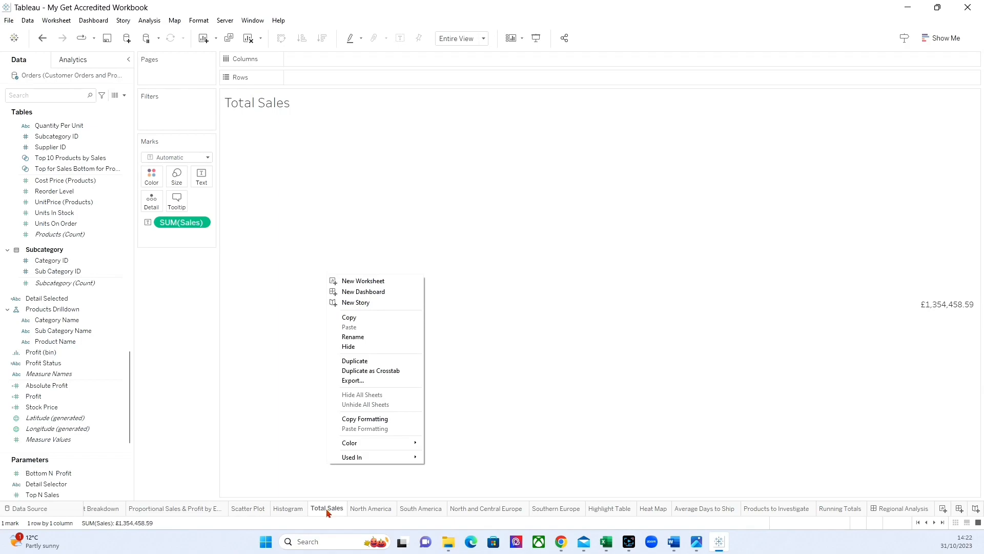
{"action": "left_click", "coordinate": [331, 511]}
{"action": "double_click", "coordinate": [332, 510]}
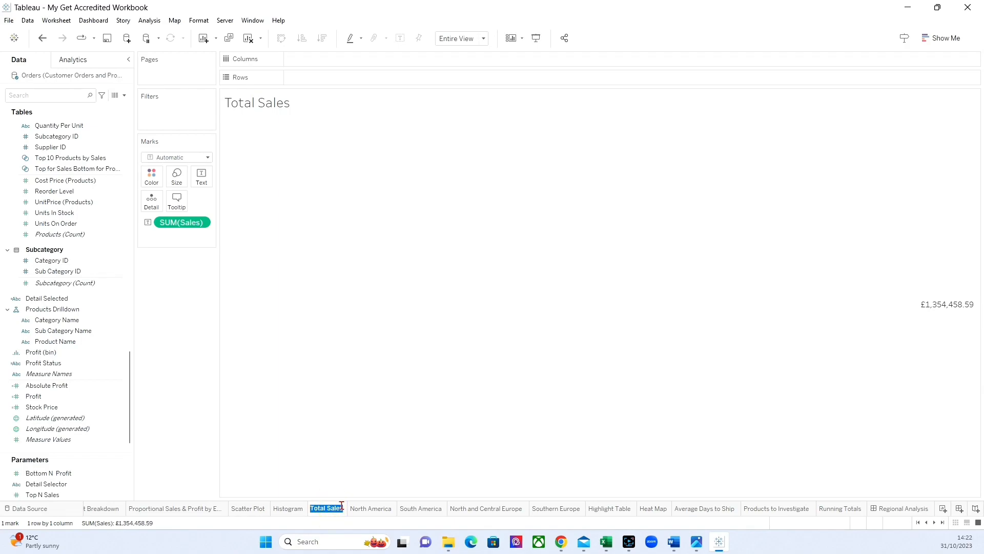
{"action": "left_click", "coordinate": [343, 506]}
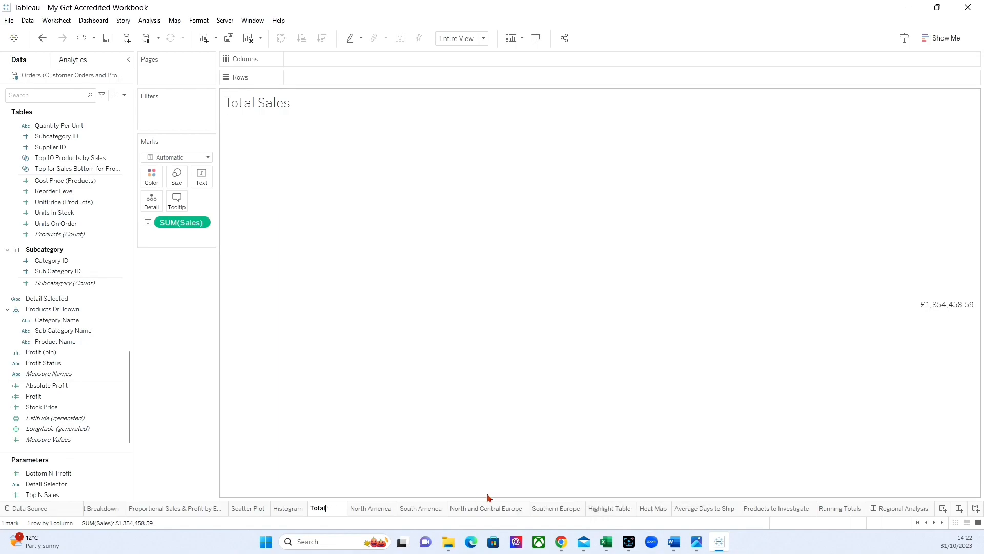
{"action": "key", "text": "Return"}
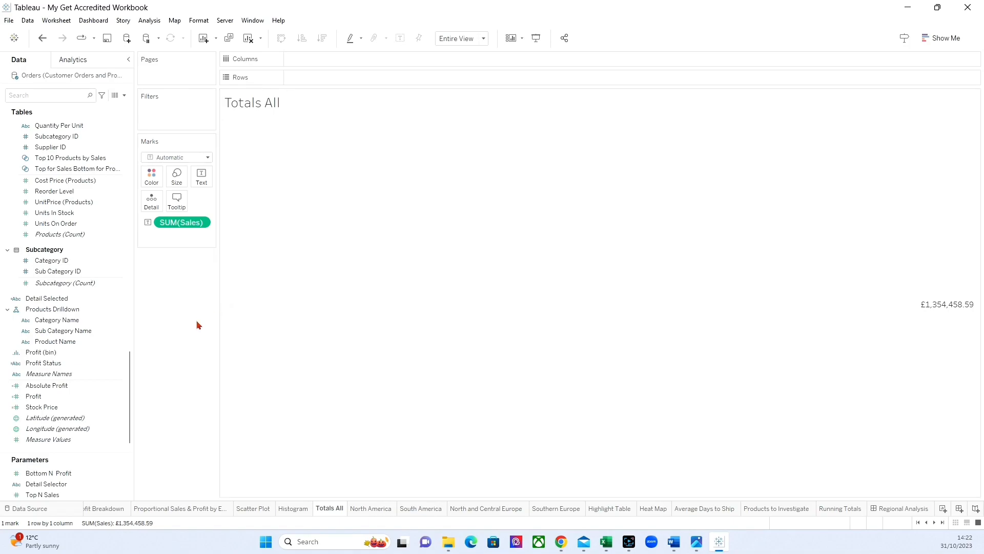
- Add Profit alongside Sales in the Totals All view and centre the values horizontally
{"action": "left_click_drag", "start_coordinate": [51, 396], "coordinate": [694, 389]}
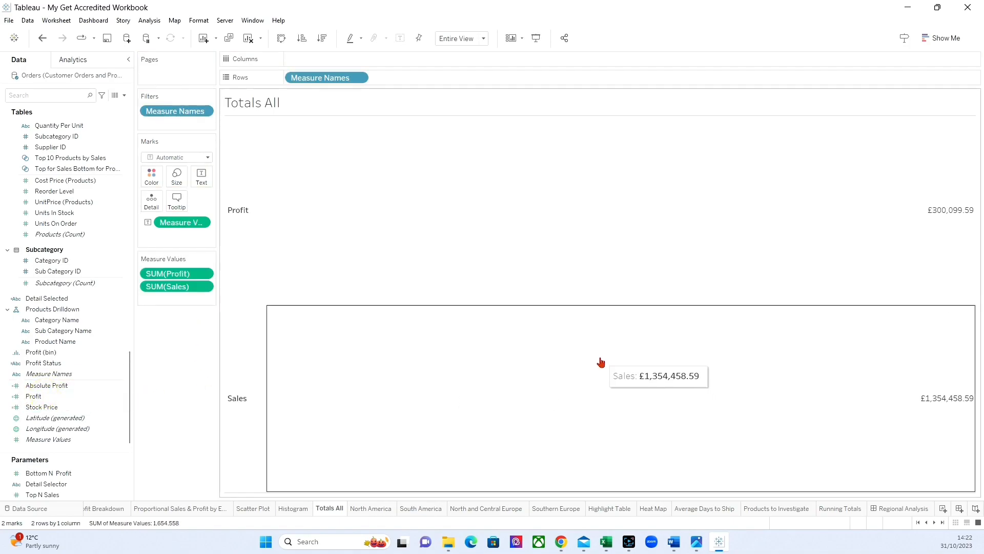
{"action": "left_click", "coordinate": [203, 179]}
{"action": "left_click", "coordinate": [289, 214]}
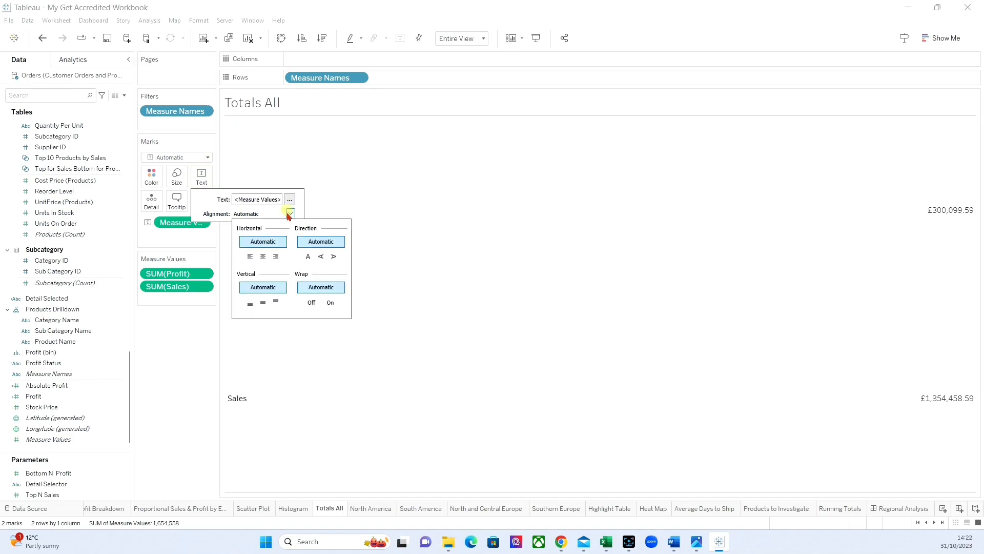
{"action": "left_click", "coordinate": [263, 254]}
{"action": "left_click", "coordinate": [171, 391]}
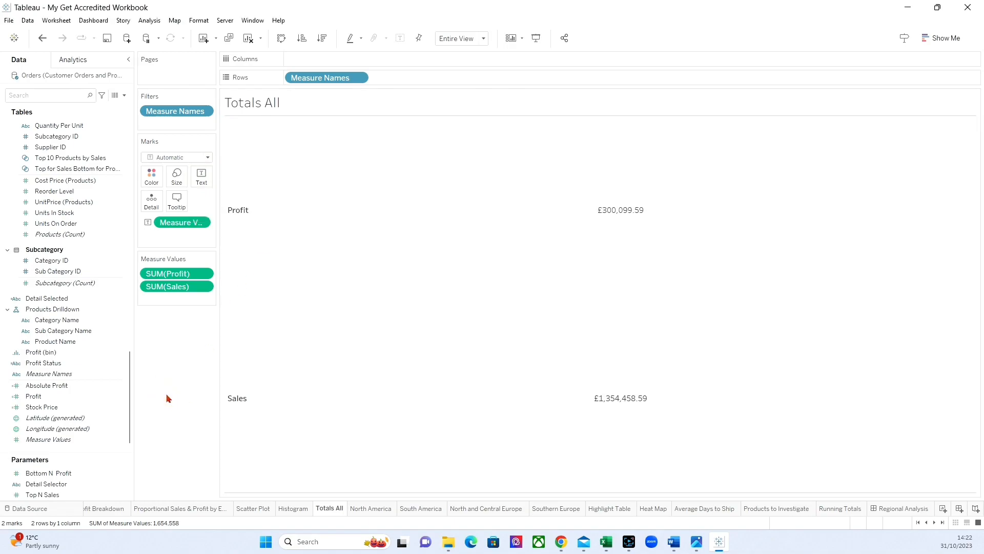
- On the Regional Analysis dashboard, add a blank second line to the North America, South America and Totals All titles
{"action": "left_click", "coordinate": [904, 508]}
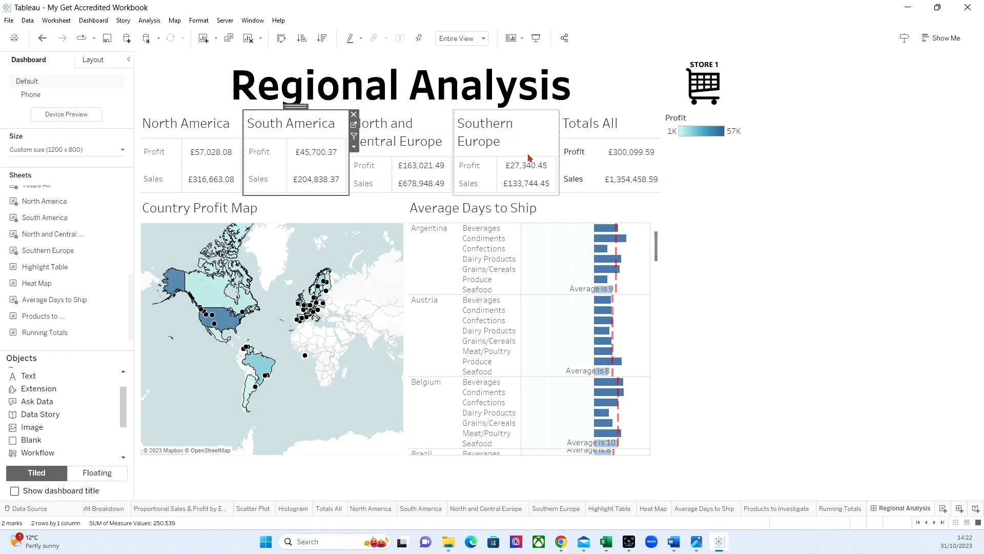
{"action": "double_click", "coordinate": [196, 126]}
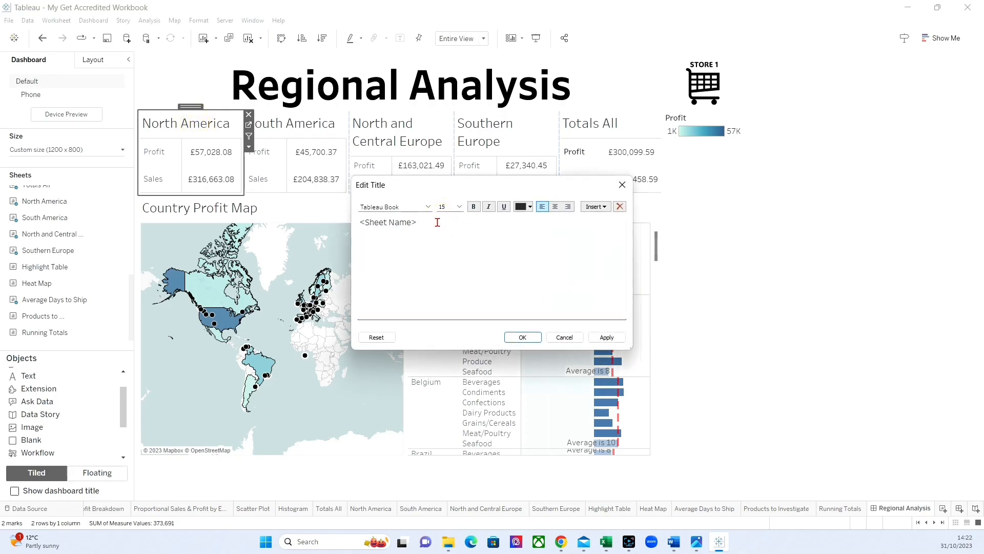
{"action": "key", "text": "Return"}
{"action": "left_click", "coordinate": [524, 337]}
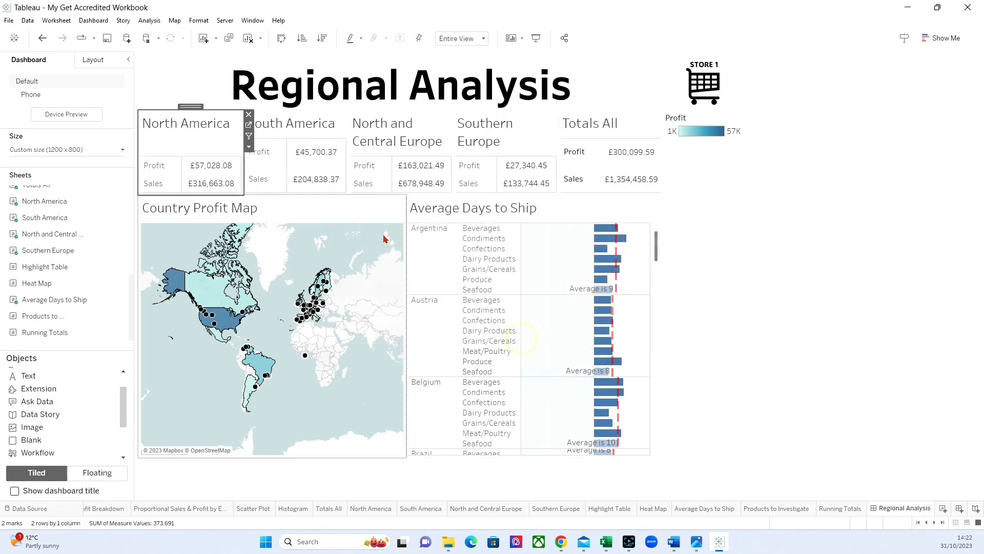
{"action": "double_click", "coordinate": [304, 130]}
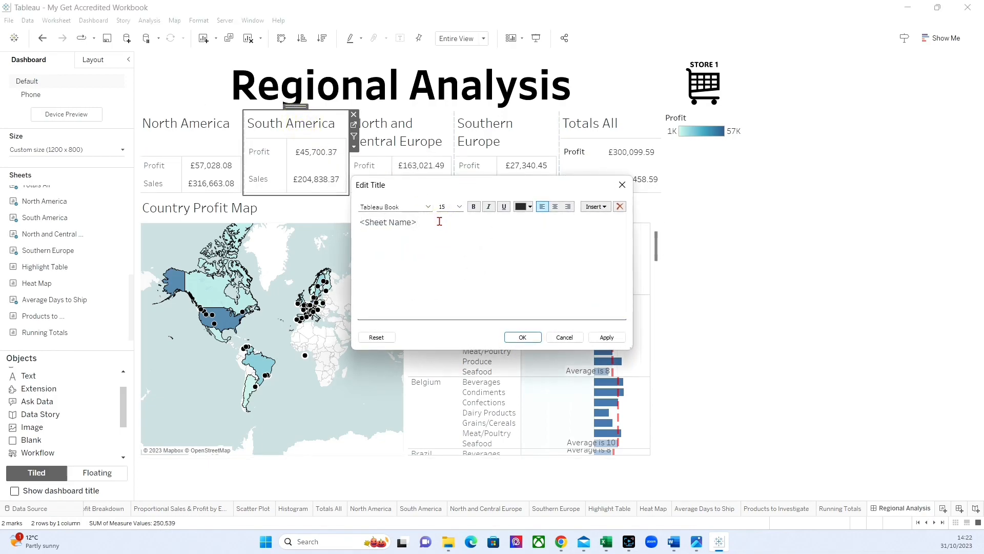
{"action": "left_click", "coordinate": [522, 337]}
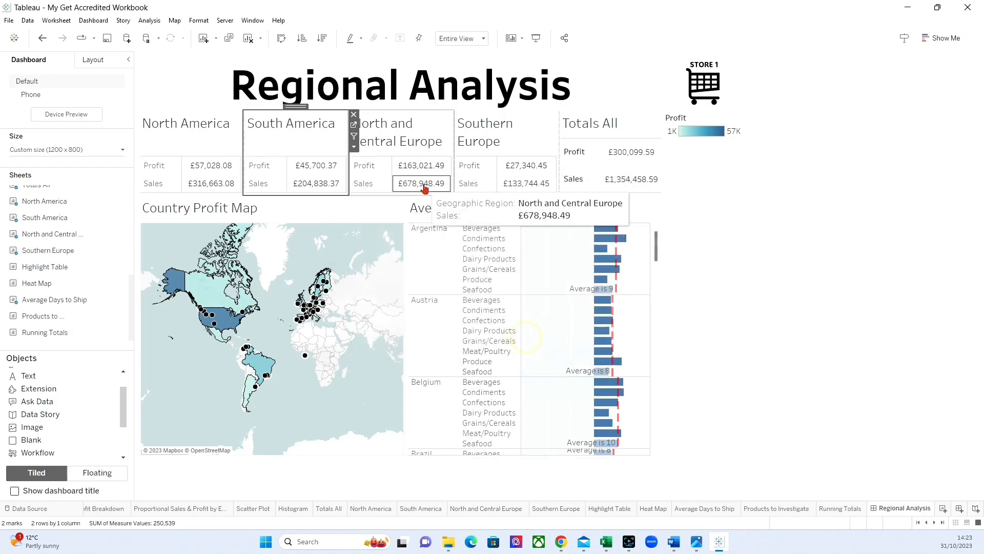
{"action": "double_click", "coordinate": [593, 125]}
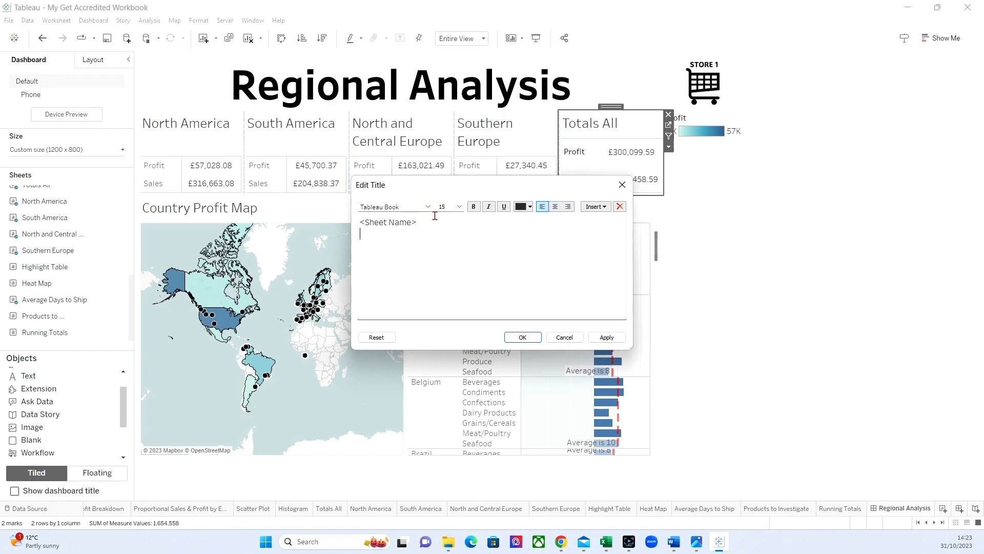
{"action": "left_click", "coordinate": [528, 338]}
- Centre the North America and South America sheet titles on the dashboard
{"action": "double_click", "coordinate": [184, 119]}
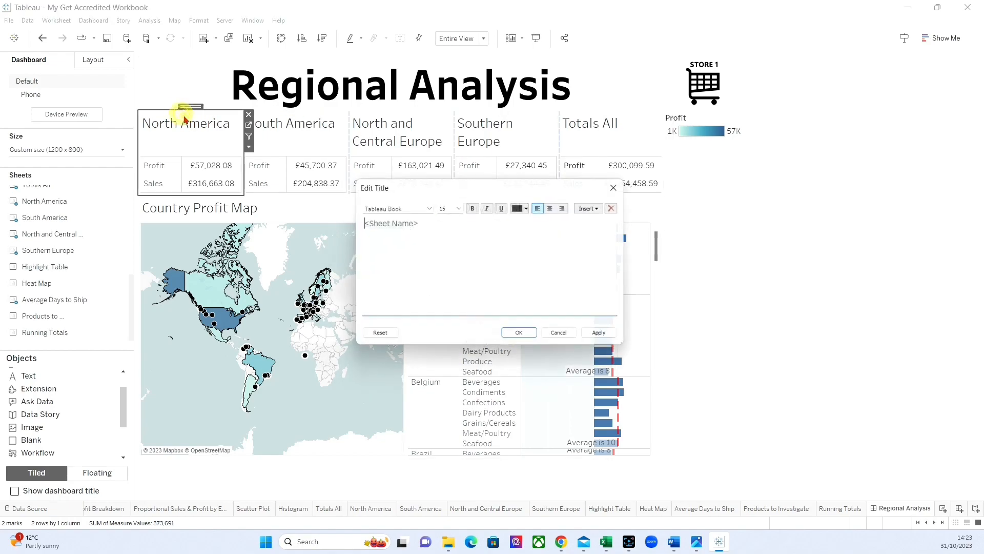
{"action": "left_click", "coordinate": [555, 206]}
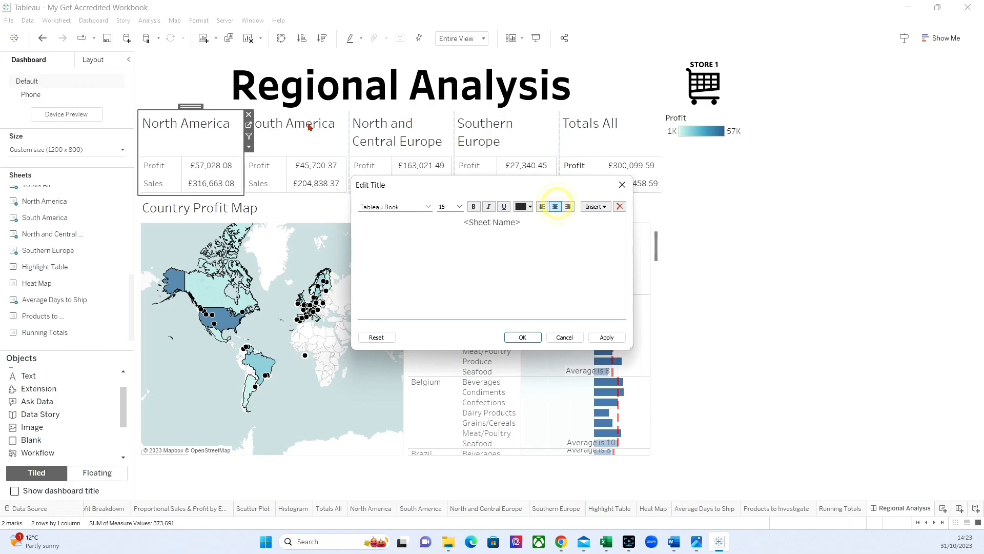
{"action": "left_click", "coordinate": [517, 336]}
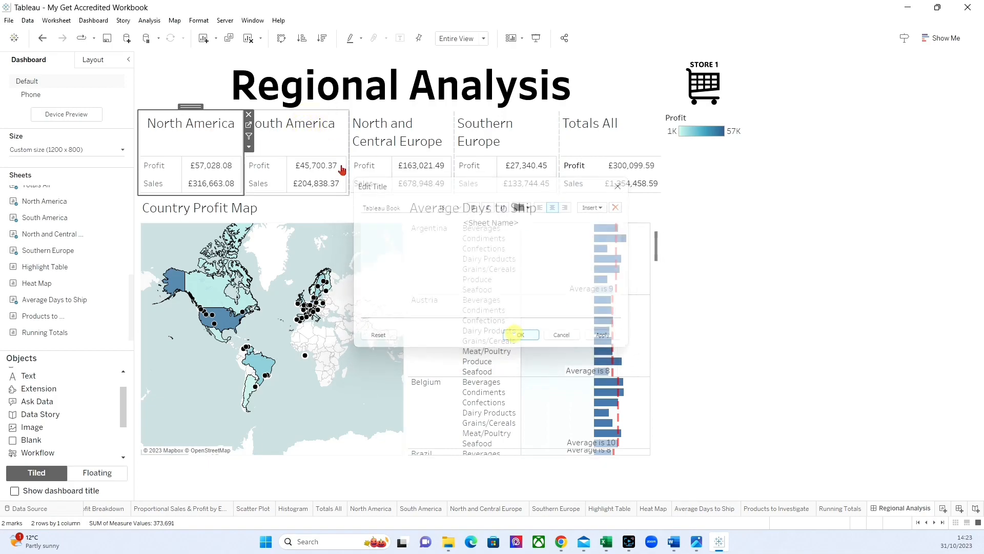
{"action": "double_click", "coordinate": [315, 126]}
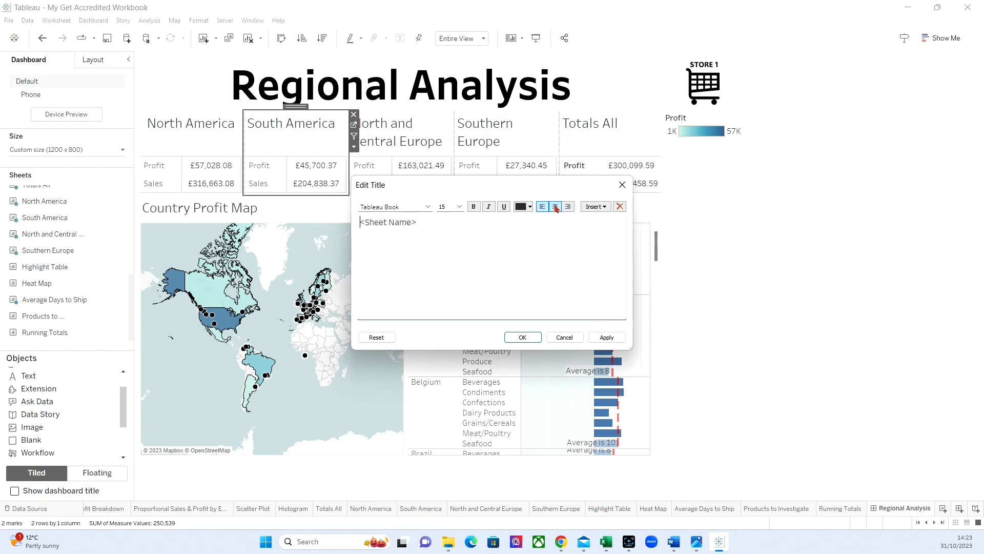
{"action": "left_click", "coordinate": [556, 207]}
{"action": "left_click", "coordinate": [525, 336]}
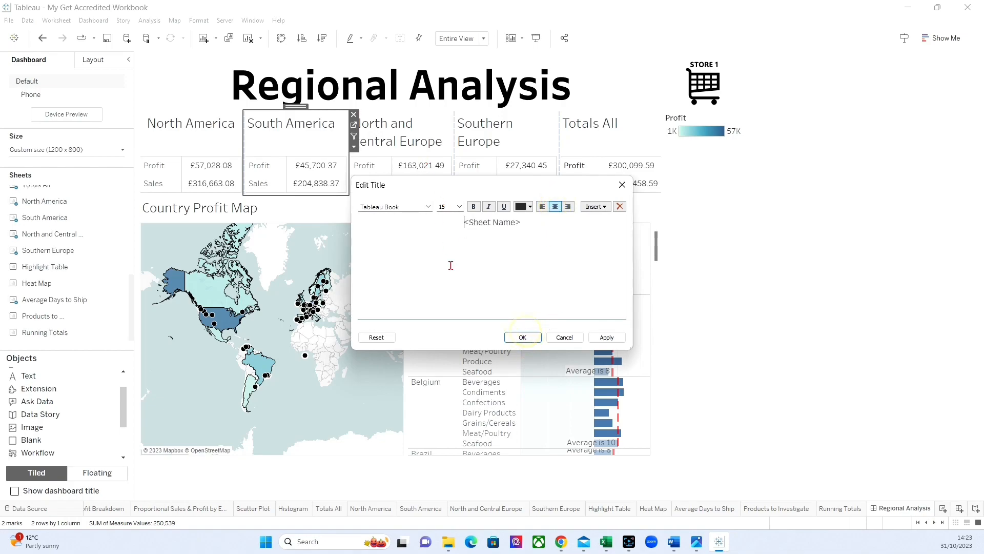
- Centre the North and Central Europe and Southern Europe sheet titles on the dashboard
{"action": "double_click", "coordinate": [378, 127]}
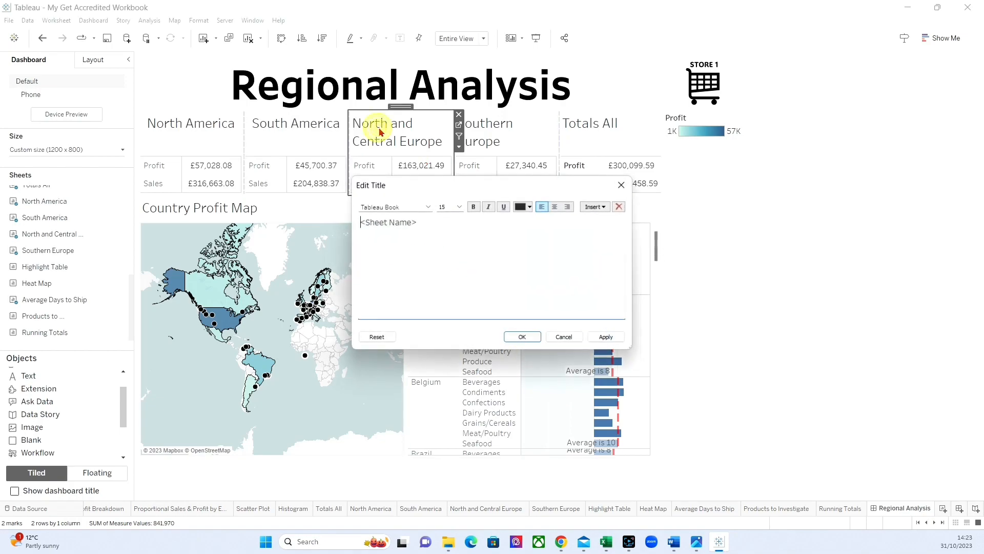
{"action": "left_click", "coordinate": [557, 207]}
{"action": "left_click", "coordinate": [523, 337]}
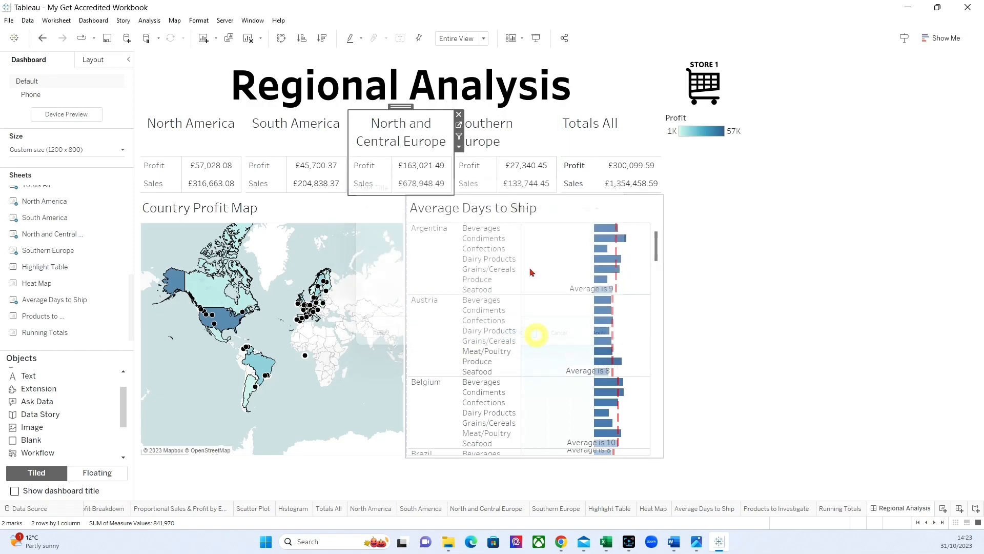
{"action": "left_click", "coordinate": [484, 131]}
{"action": "double_click", "coordinate": [485, 132]}
{"action": "left_click", "coordinate": [555, 206]}
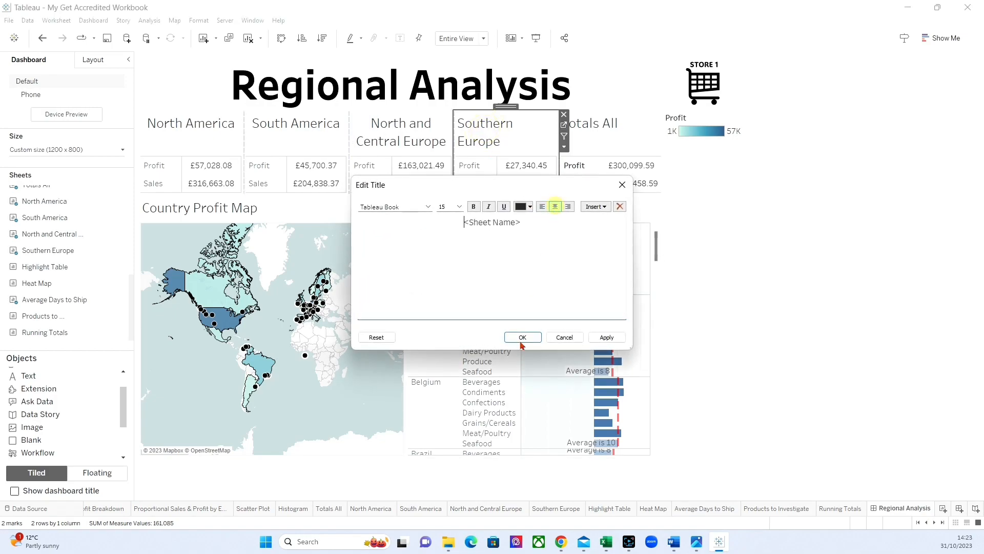
{"action": "left_click", "coordinate": [522, 337]}
- Centre the Totals All title on the dashboard, then select the North America sheet
{"action": "double_click", "coordinate": [592, 131]}
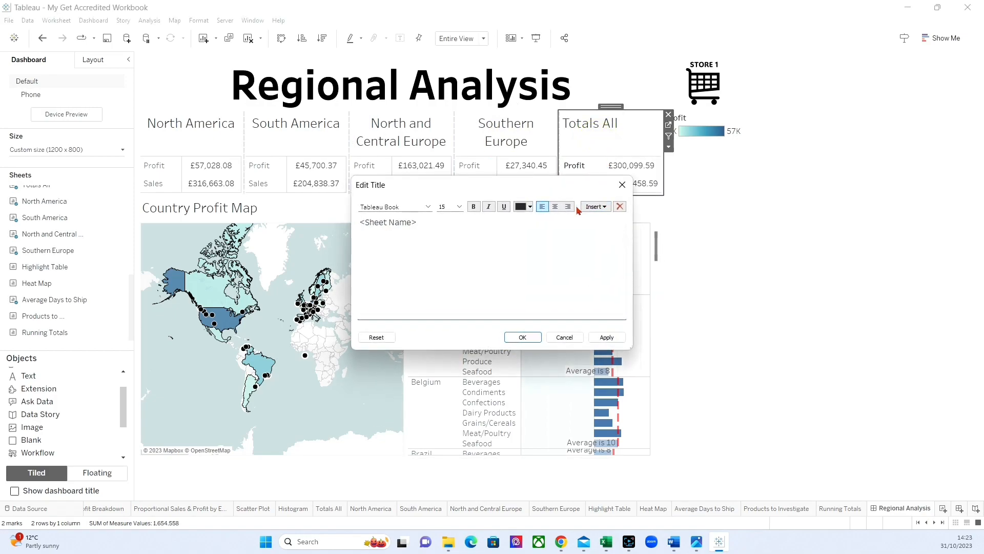
{"action": "left_click", "coordinate": [557, 207]}
{"action": "left_click", "coordinate": [607, 337]}
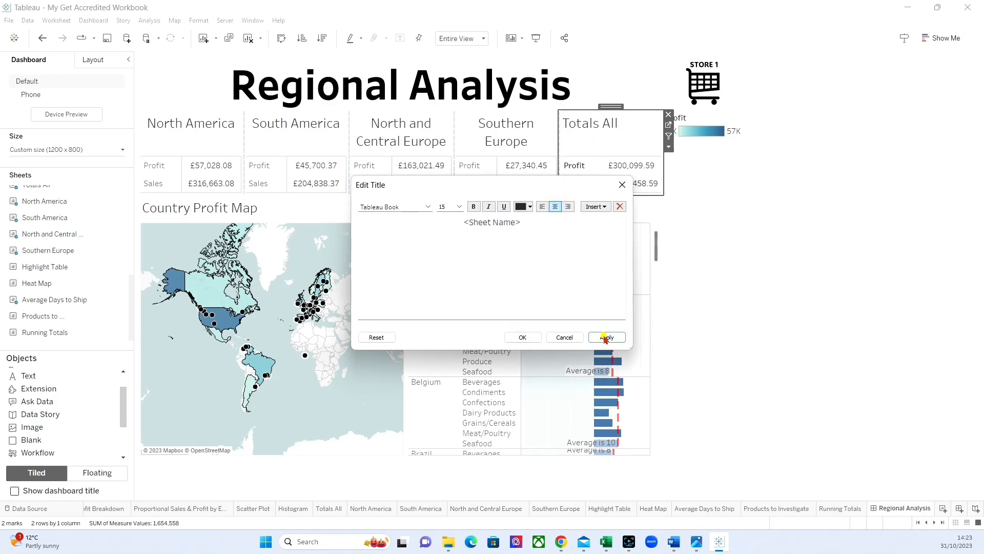
{"action": "left_click", "coordinate": [523, 337]}
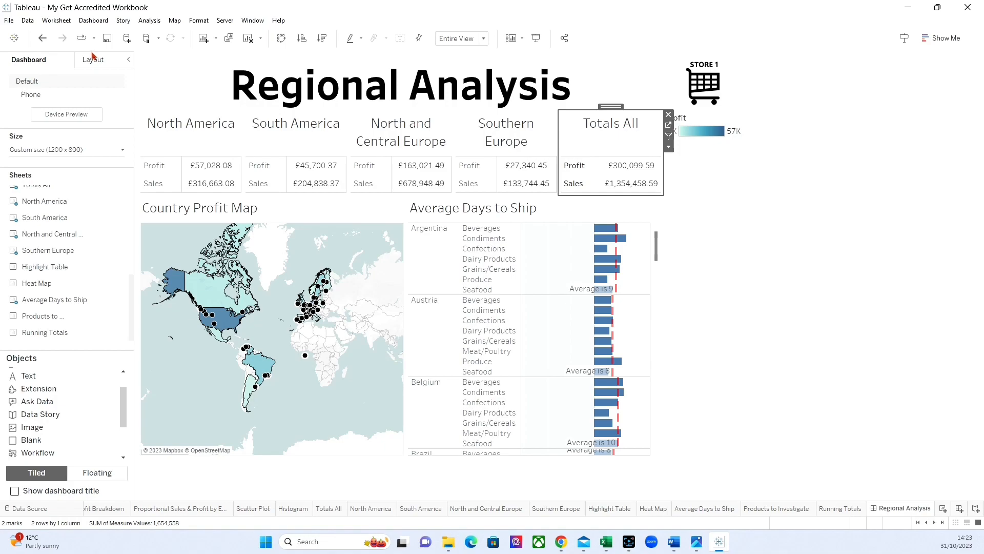
{"action": "left_click", "coordinate": [180, 136]}
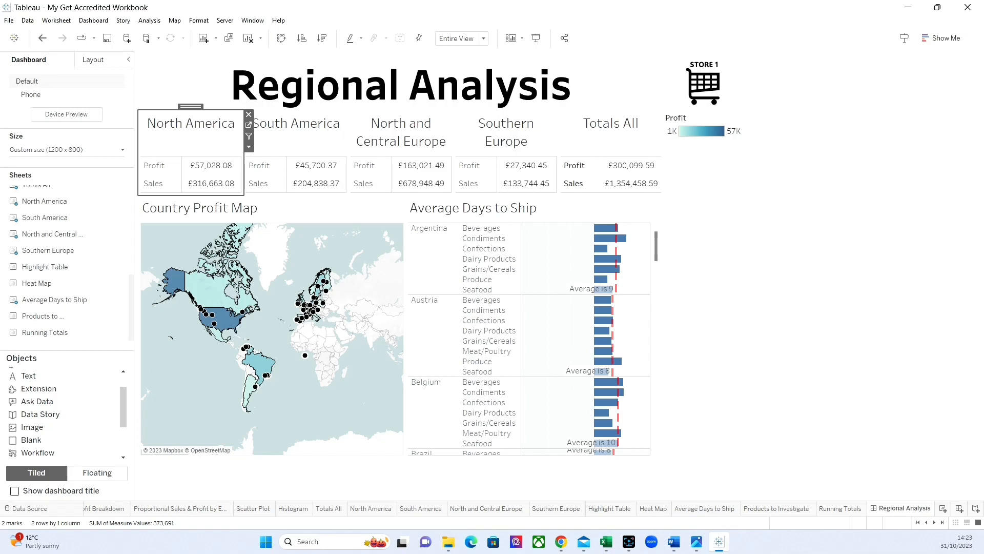
- Add a thin solid border around the South America and the North and Central Europe sheets on the dashboard
{"action": "left_click", "coordinate": [86, 58]}
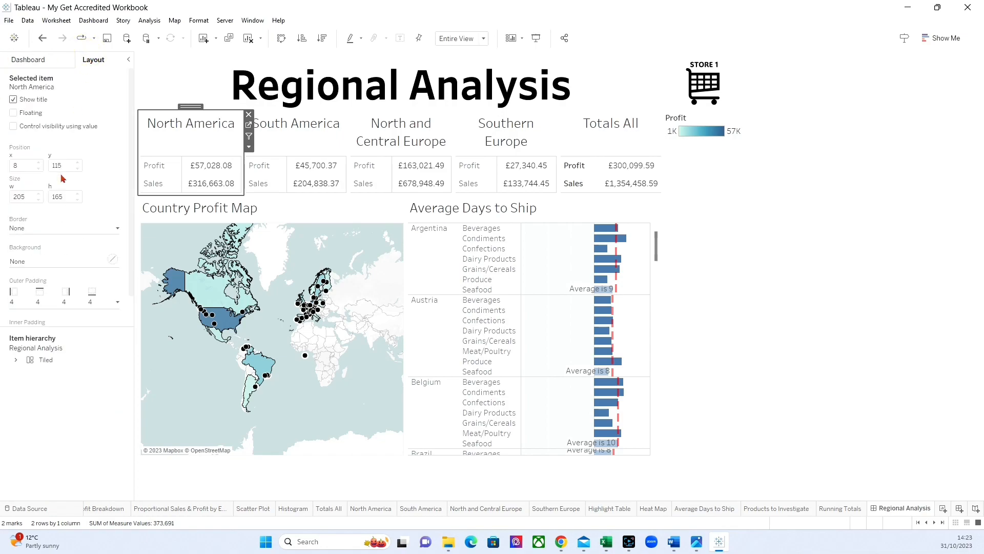
{"action": "left_click", "coordinate": [23, 227]}
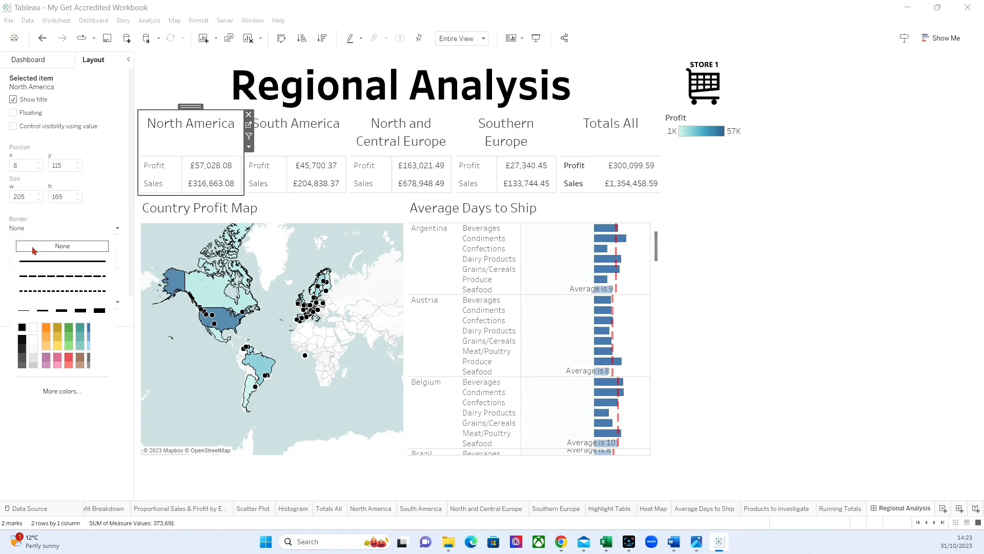
{"action": "left_click", "coordinate": [302, 138]}
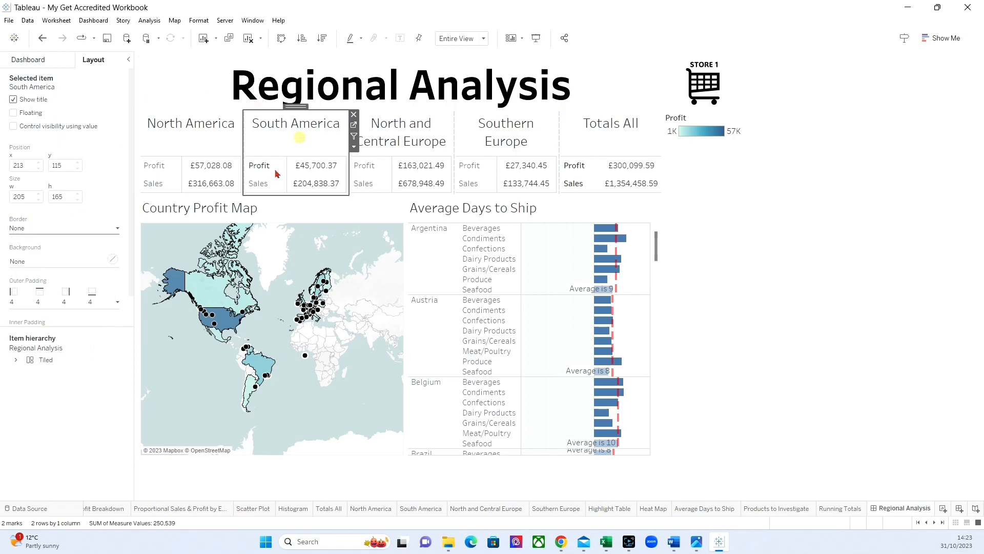
{"action": "left_click", "coordinate": [37, 229]}
{"action": "left_click", "coordinate": [46, 258]}
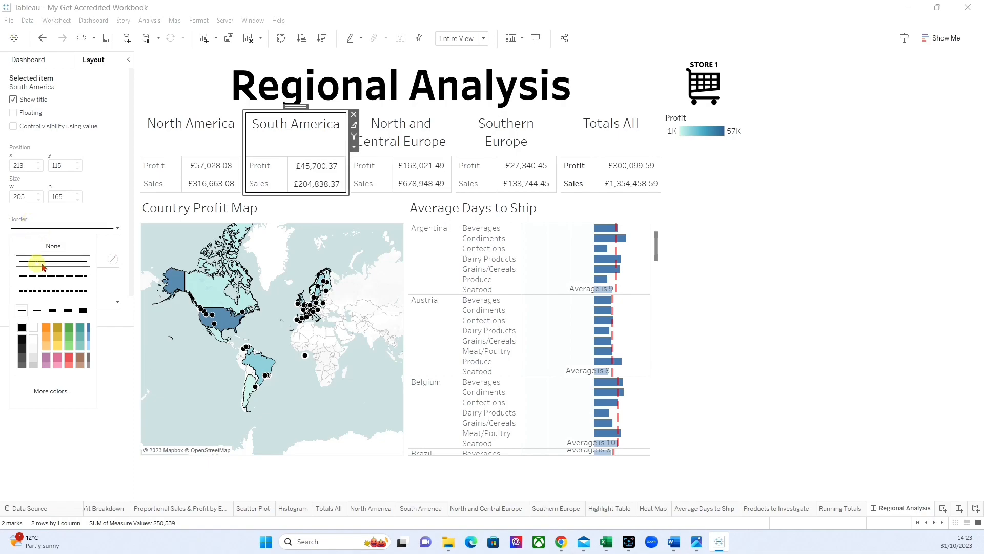
{"action": "left_click", "coordinate": [397, 129]}
{"action": "left_click", "coordinate": [48, 229]}
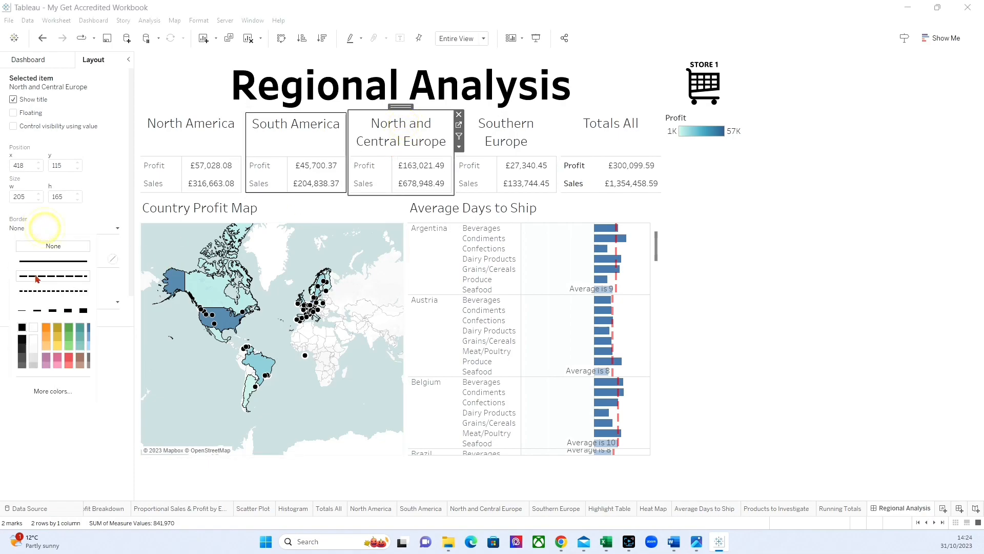
{"action": "left_click", "coordinate": [39, 262]}
- Add a thin solid border around the Southern Europe and Totals All sheets
{"action": "left_click", "coordinate": [531, 135]}
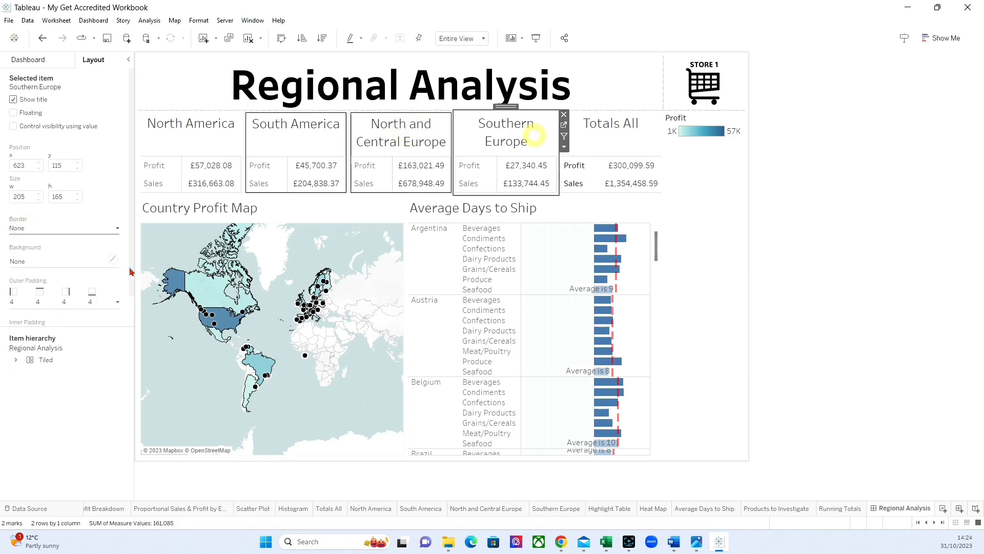
{"action": "left_click", "coordinate": [23, 225]}
{"action": "left_click", "coordinate": [29, 267]}
{"action": "left_click", "coordinate": [590, 146]}
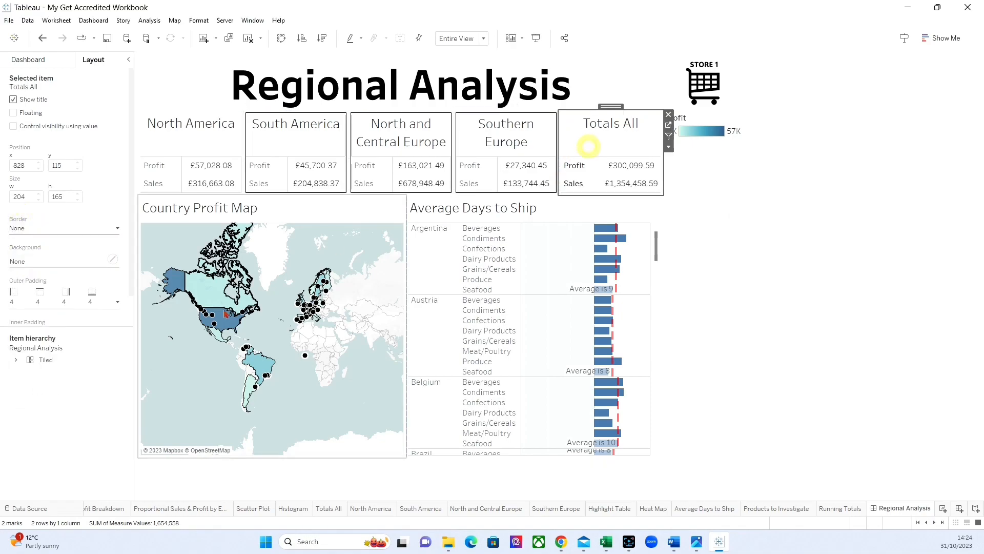
{"action": "left_click", "coordinate": [70, 226]}
{"action": "left_click", "coordinate": [54, 263]}
- Add a thin solid border around the Average Days to Ship sheet
{"action": "left_click", "coordinate": [361, 232]}
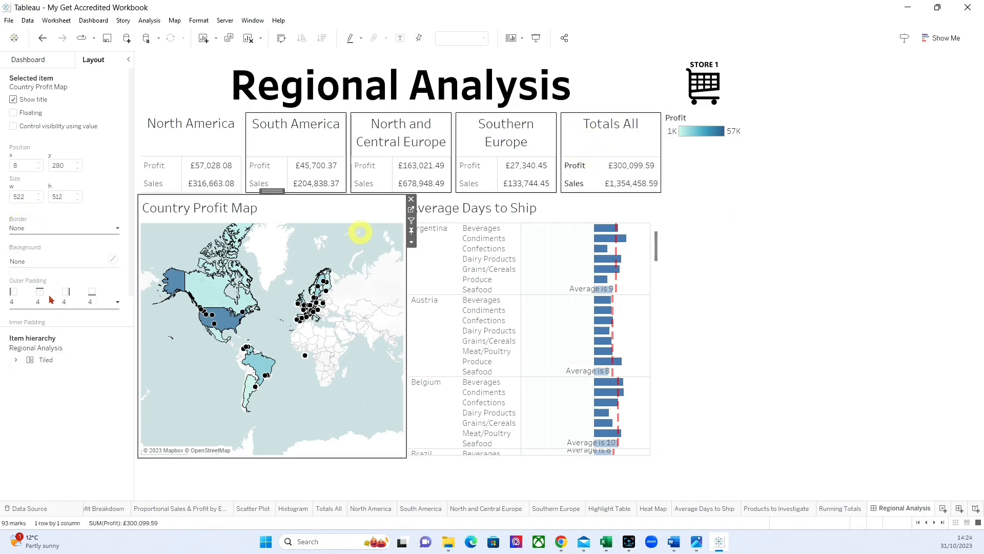
{"action": "left_click", "coordinate": [34, 228]}
{"action": "left_click", "coordinate": [468, 251]}
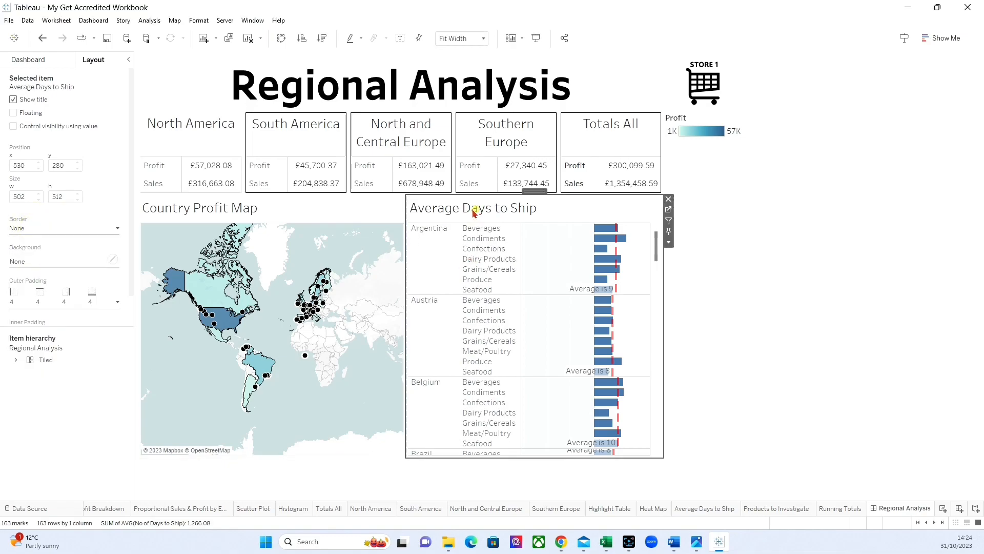
{"action": "left_click", "coordinate": [49, 228]}
{"action": "left_click", "coordinate": [53, 261]}
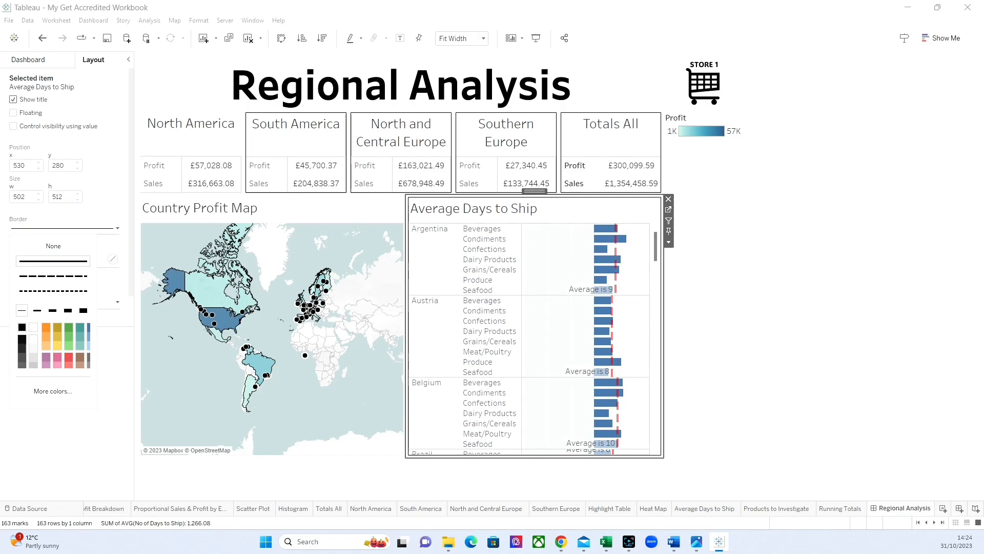
- Hide the Country Profit Map's title on the dashboard and save the workbook
{"action": "left_click", "coordinate": [309, 211]}
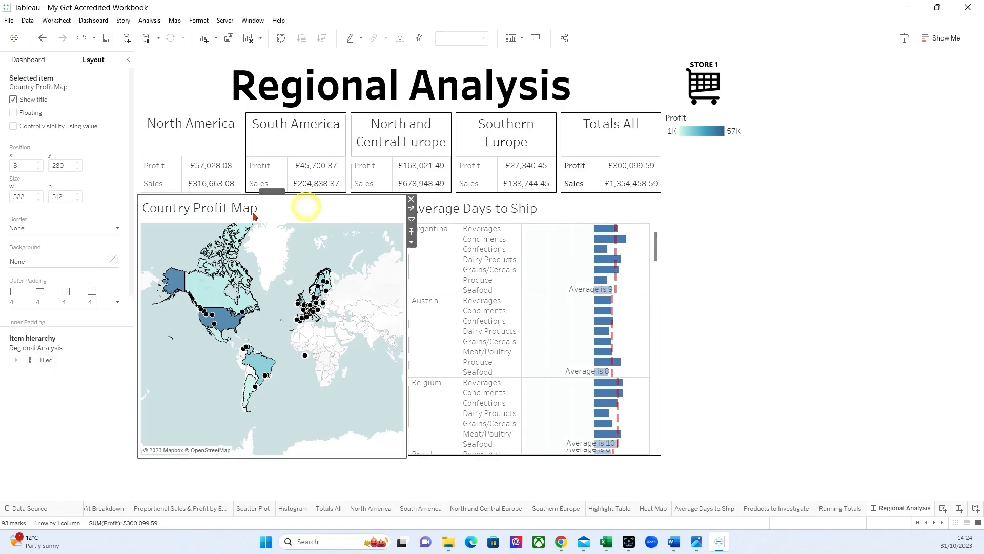
{"action": "left_click", "coordinate": [411, 243]}
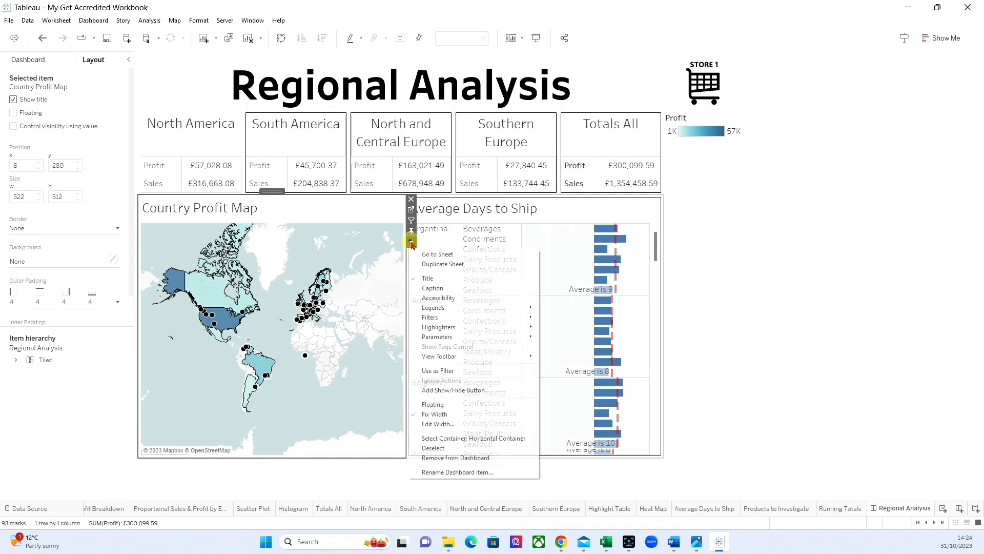
{"action": "left_click", "coordinate": [427, 278]}
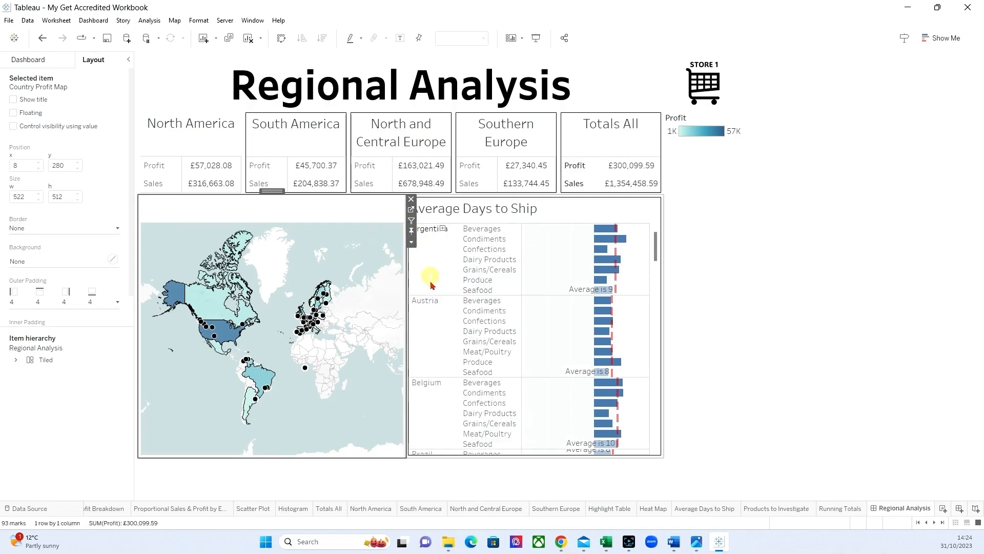
{"action": "left_click", "coordinate": [868, 239]}
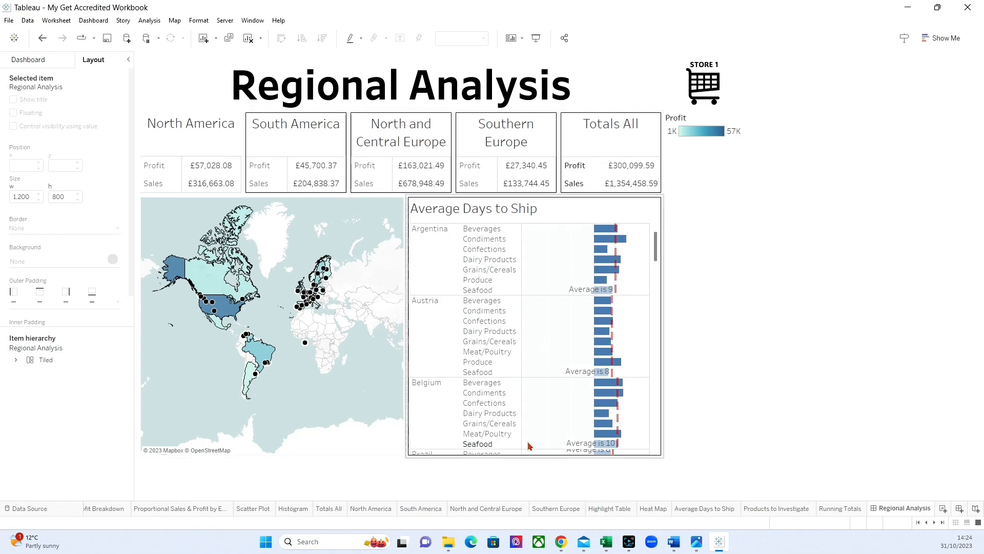
{"action": "left_click", "coordinate": [103, 40]}
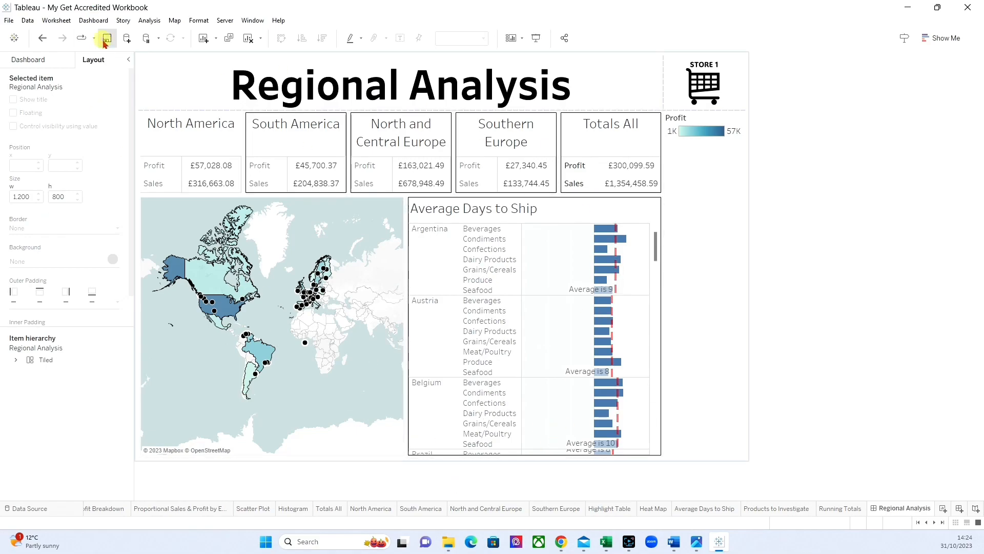
- Add a thin solid border around the North America sheet
{"action": "left_click", "coordinate": [46, 62]}
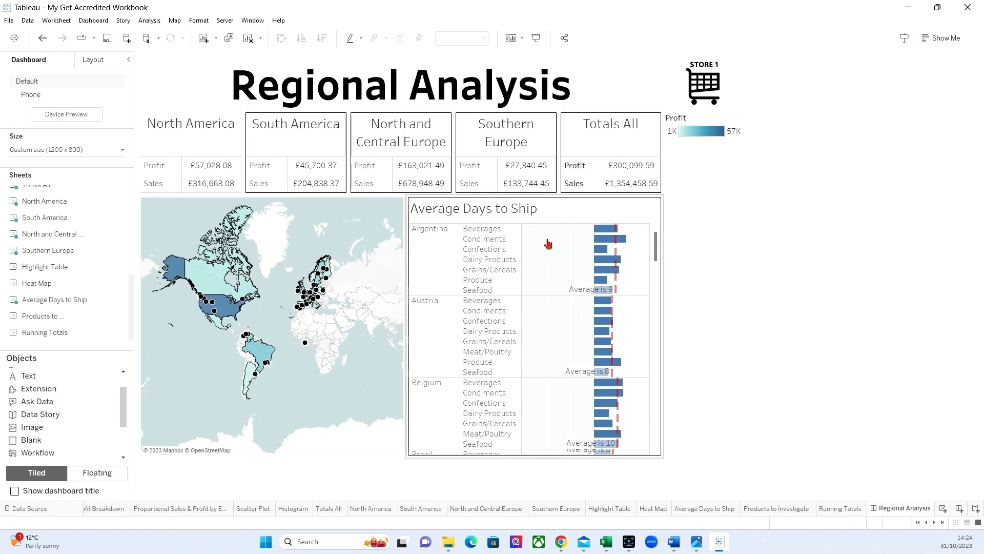
{"action": "left_click", "coordinate": [173, 140]}
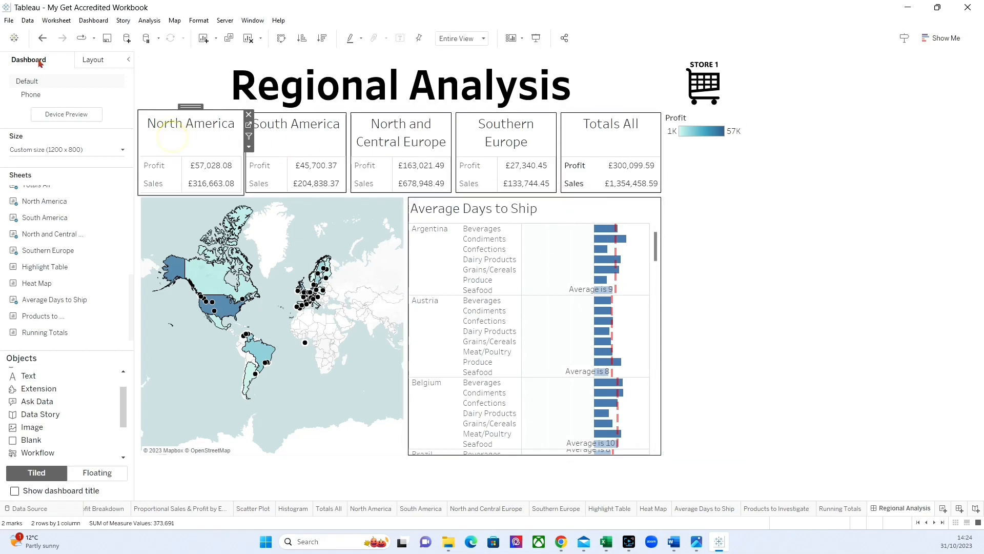
{"action": "left_click", "coordinate": [95, 59]}
{"action": "left_click", "coordinate": [29, 230]}
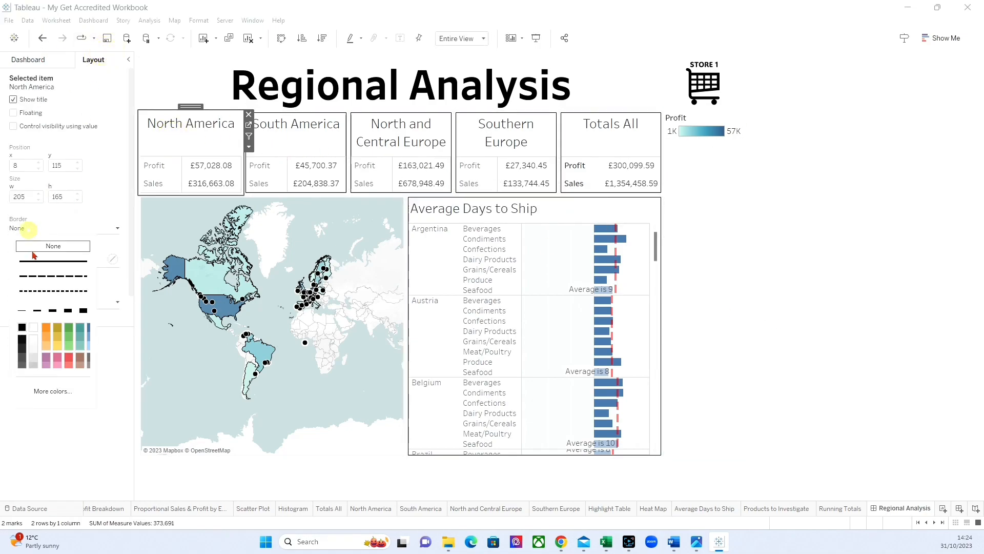
{"action": "left_click", "coordinate": [846, 242]}
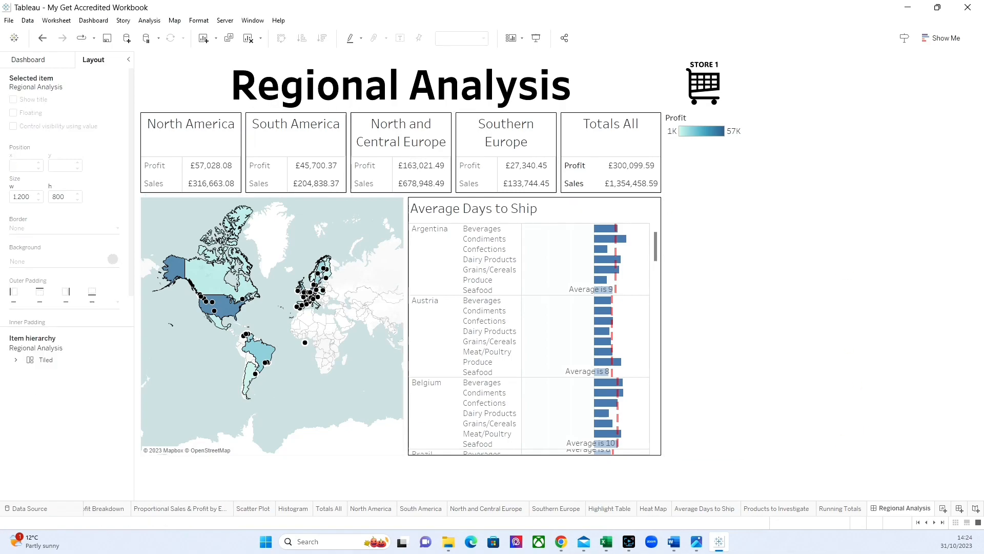
- Hide all worksheets used in the Regional Analysis dashboard and save the workbook
{"action": "right_click", "coordinate": [896, 508]}
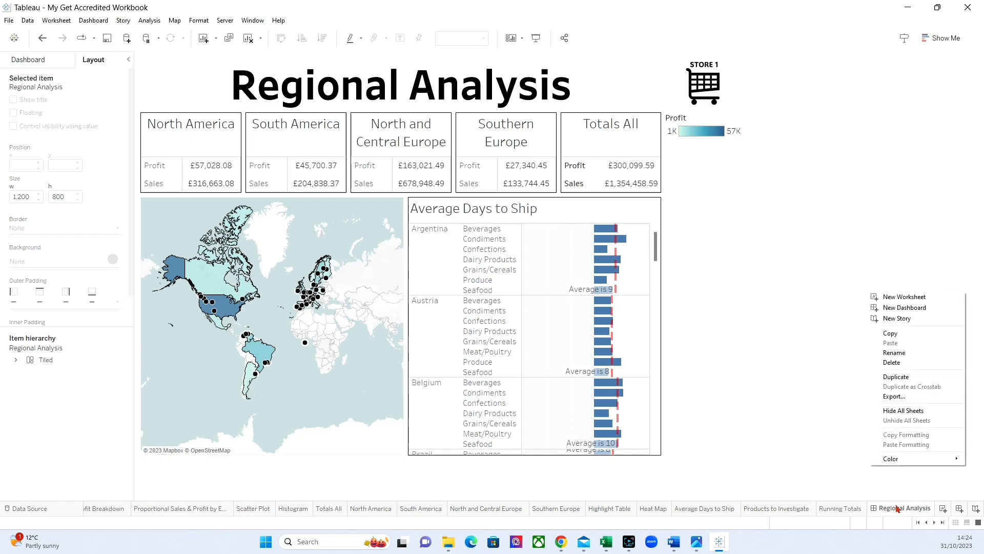
{"action": "left_click", "coordinate": [902, 410]}
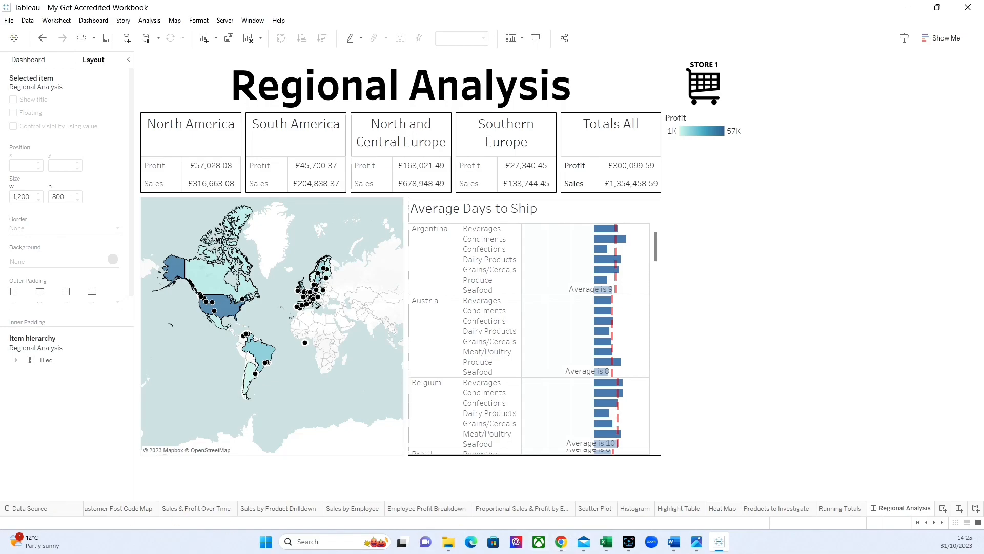
{"action": "left_click", "coordinate": [108, 39]}
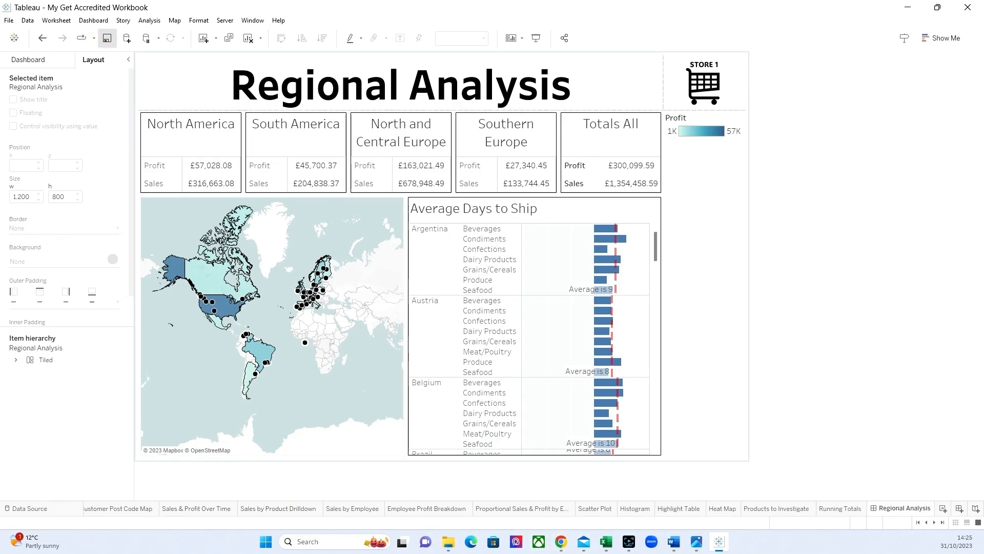